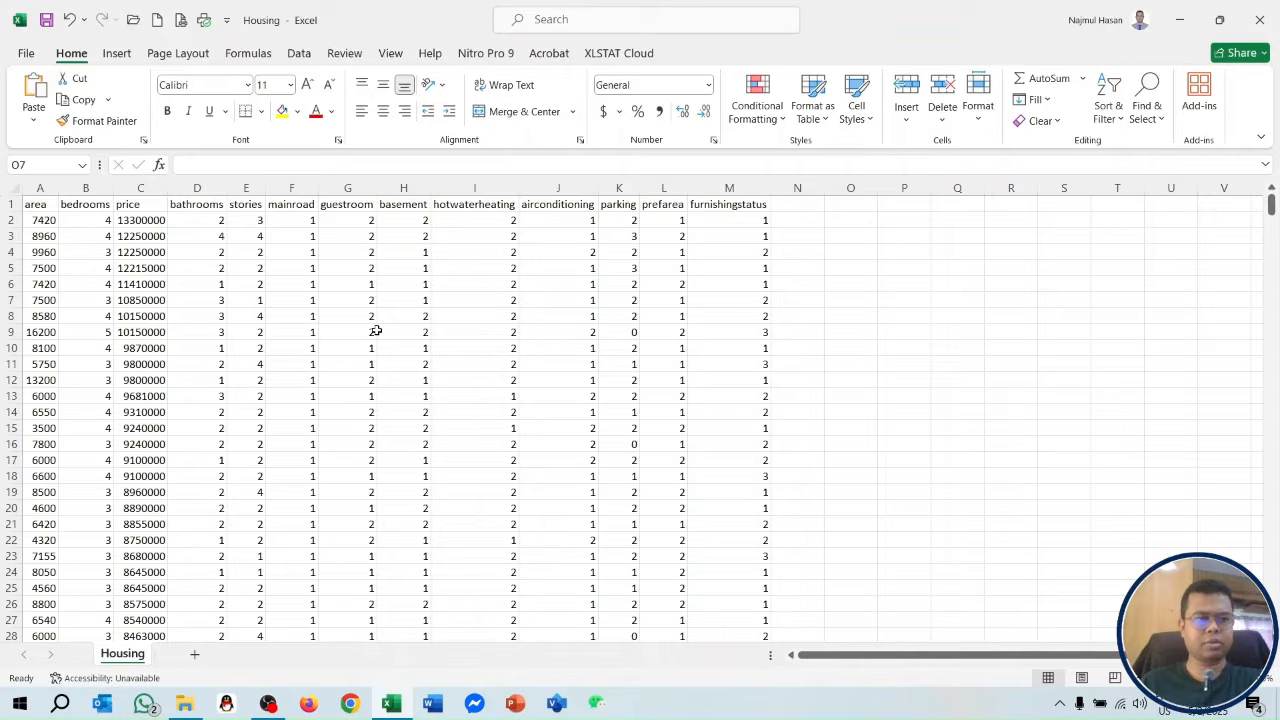
- Examine the housing dataset's price, area, bedrooms, bathrooms, stories and furnishingstatus columns, including the furnishing status codes
{"action": "left_click", "coordinate": [142, 193]}
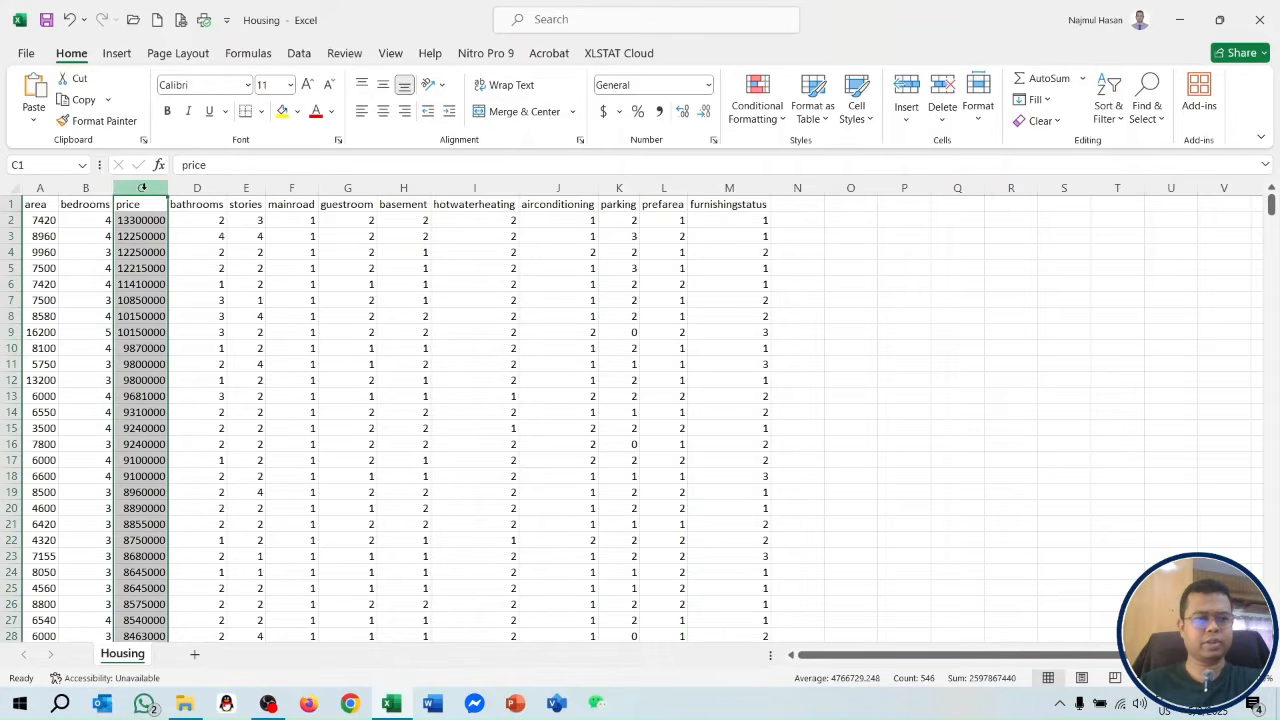
{"action": "left_click", "coordinate": [38, 187]}
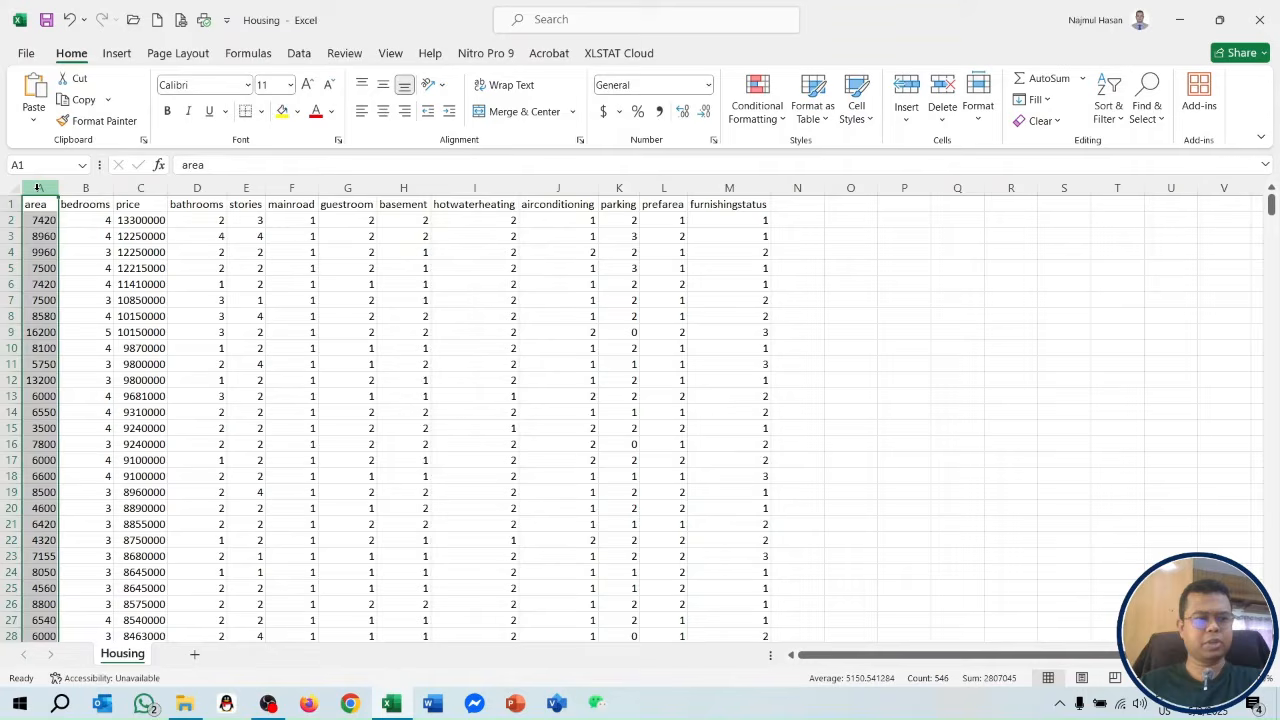
{"action": "left_click", "coordinate": [88, 188]}
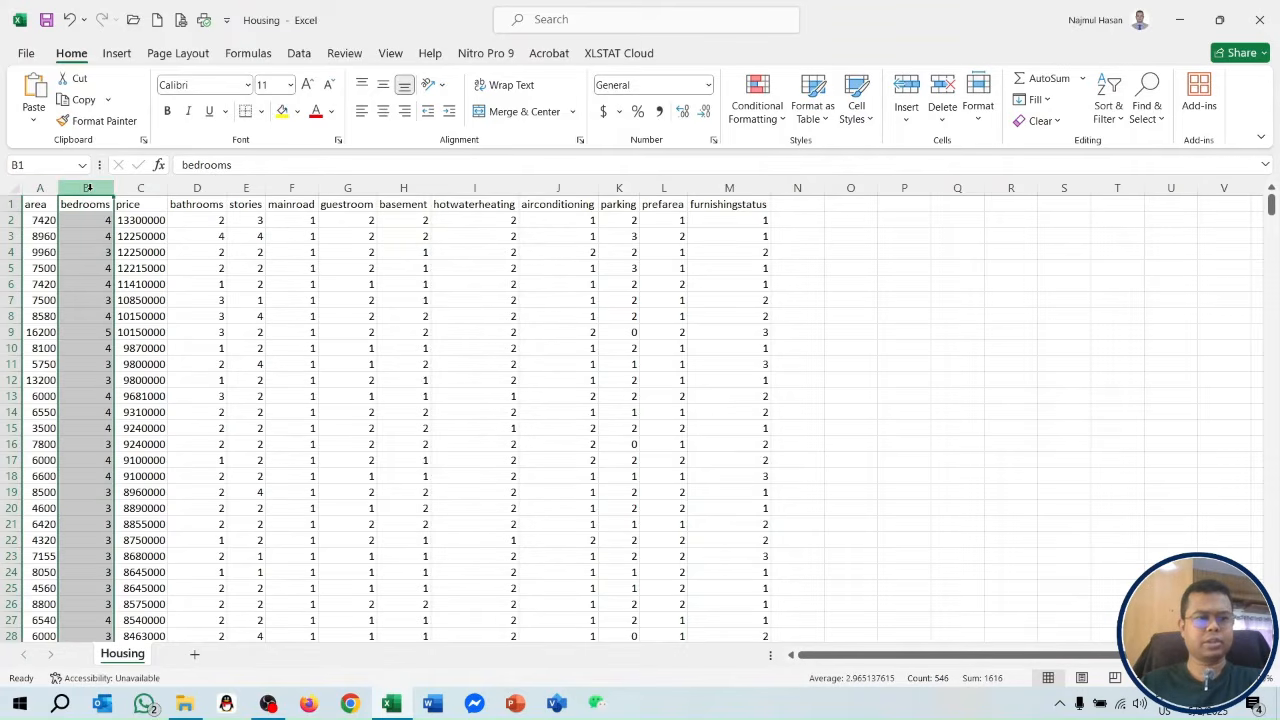
{"action": "left_click", "coordinate": [135, 188]}
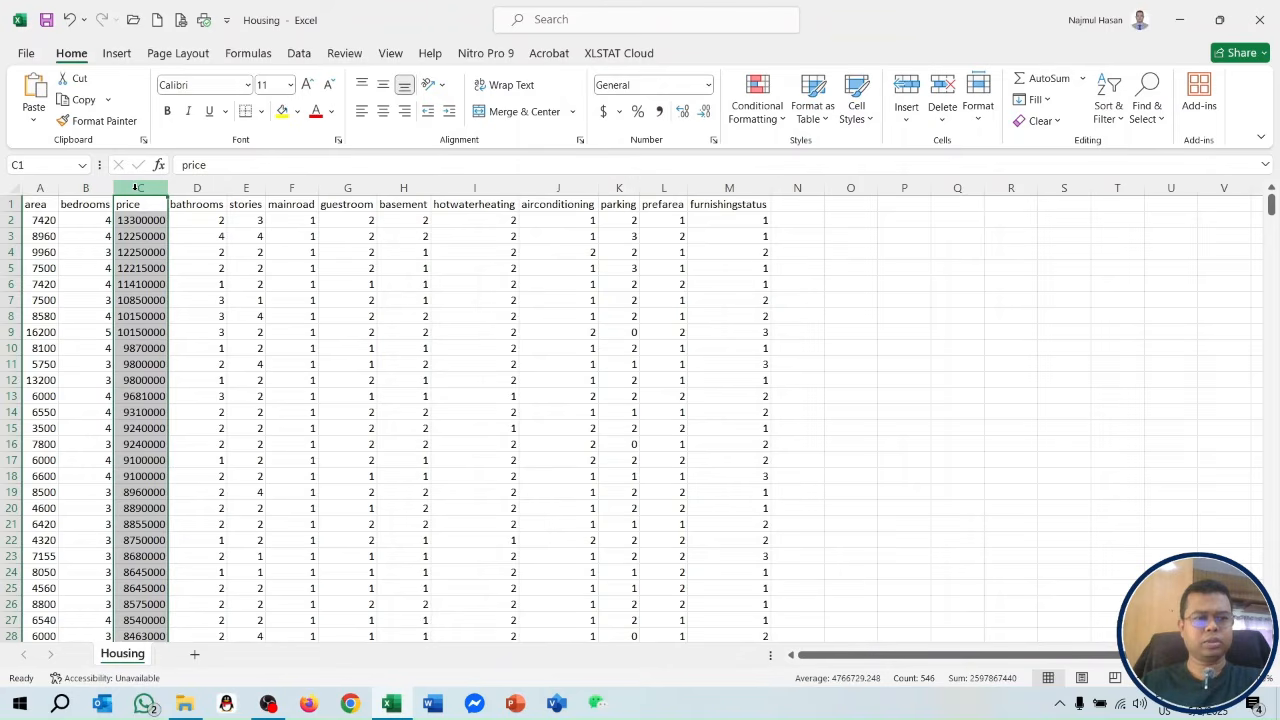
{"action": "left_click", "coordinate": [200, 188]}
{"action": "left_click", "coordinate": [247, 188]}
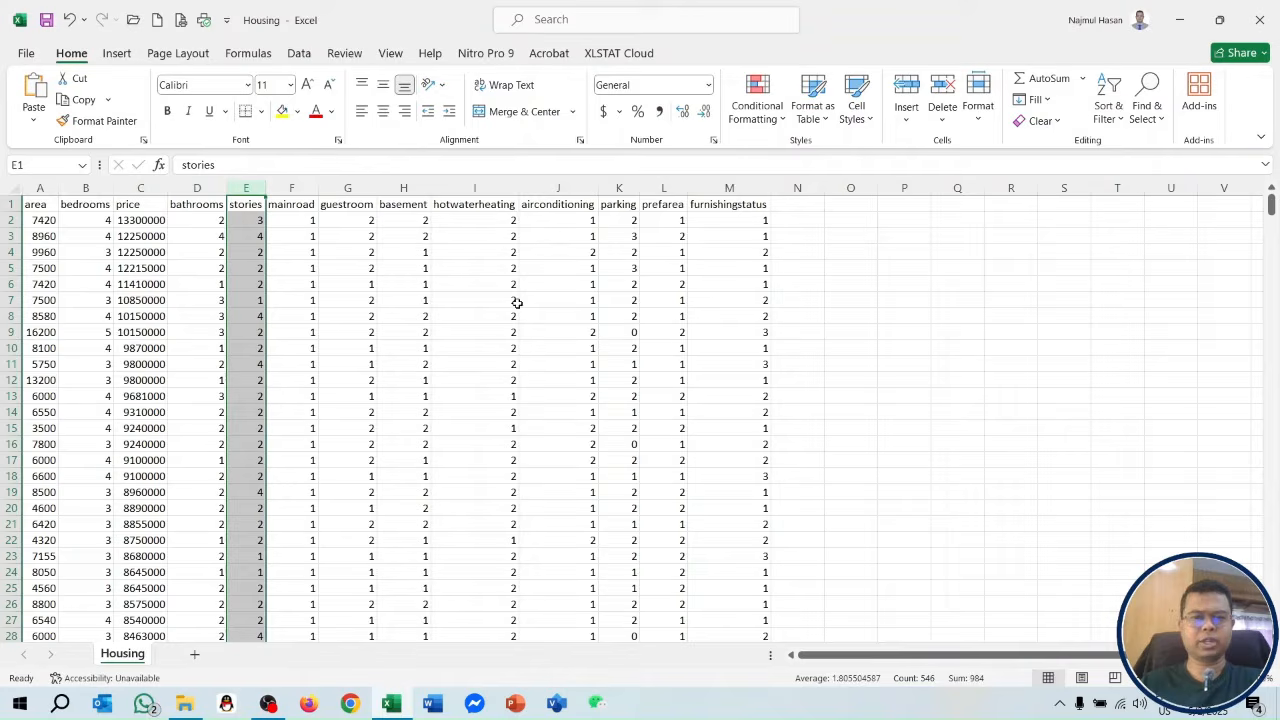
{"action": "left_click", "coordinate": [741, 187]}
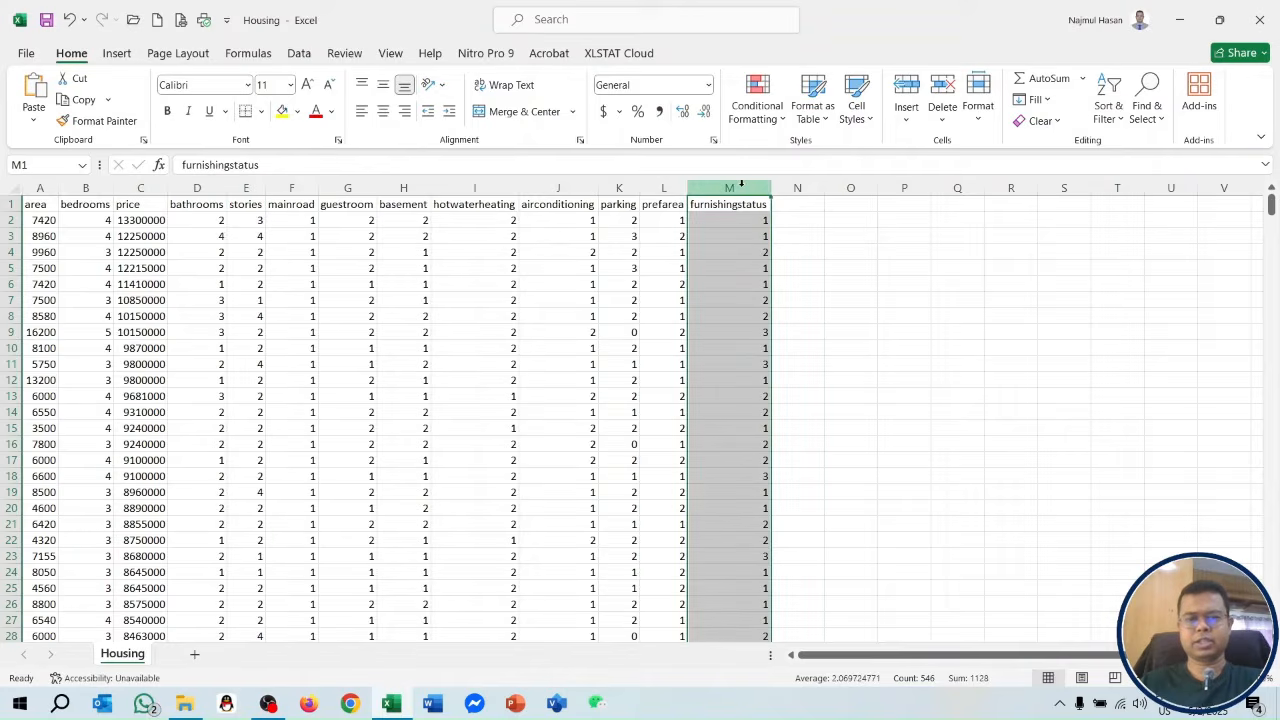
{"action": "left_click", "coordinate": [760, 221]}
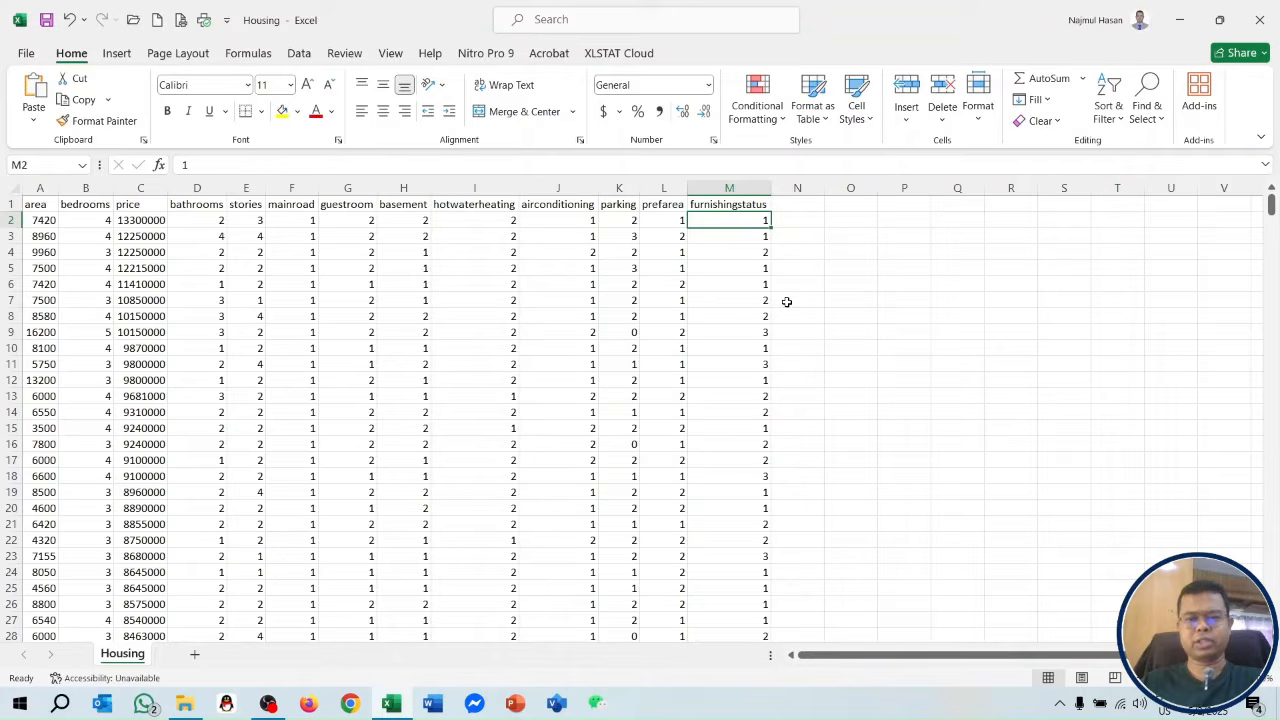
{"action": "left_click", "coordinate": [751, 301]}
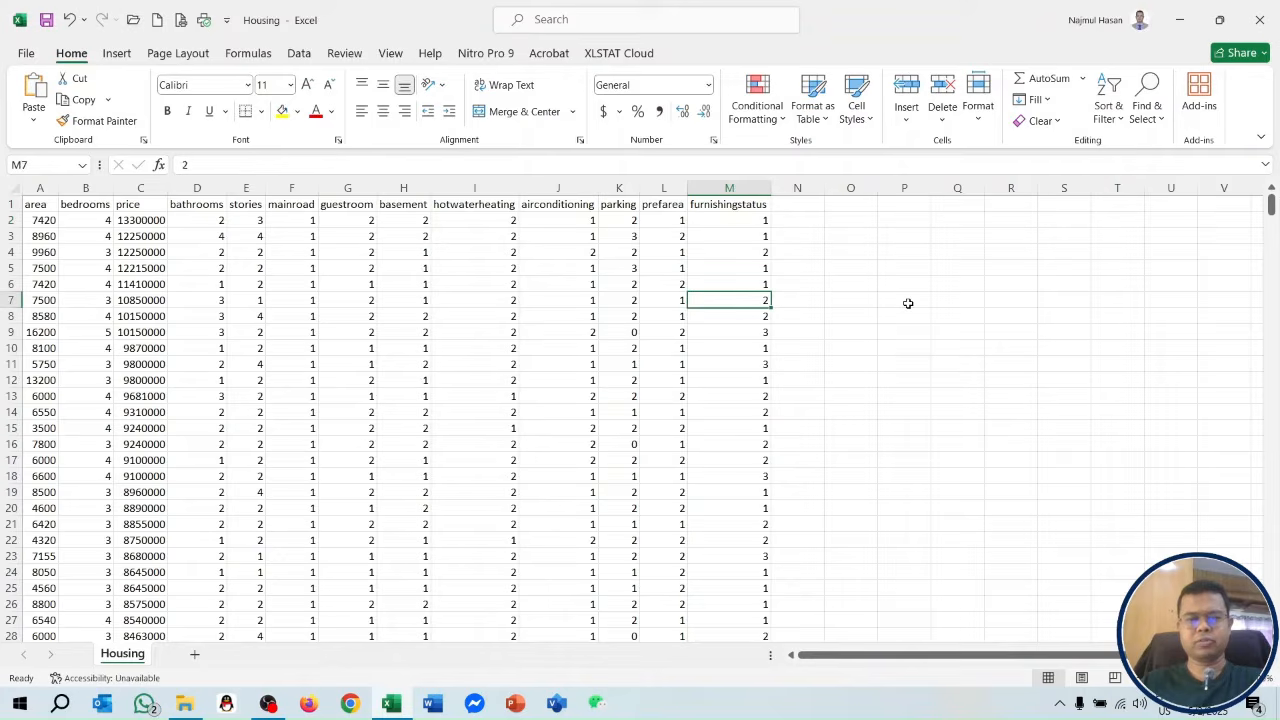
{"action": "left_click", "coordinate": [764, 334]}
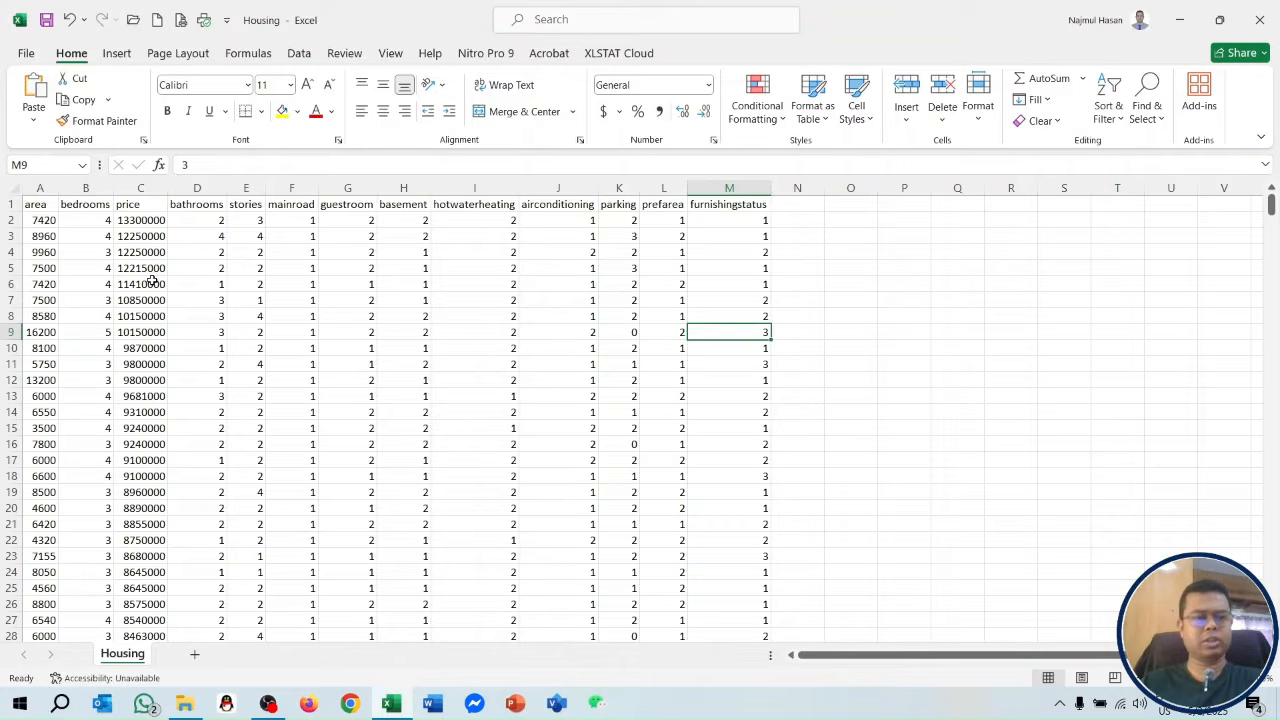
{"action": "left_click", "coordinate": [141, 188]}
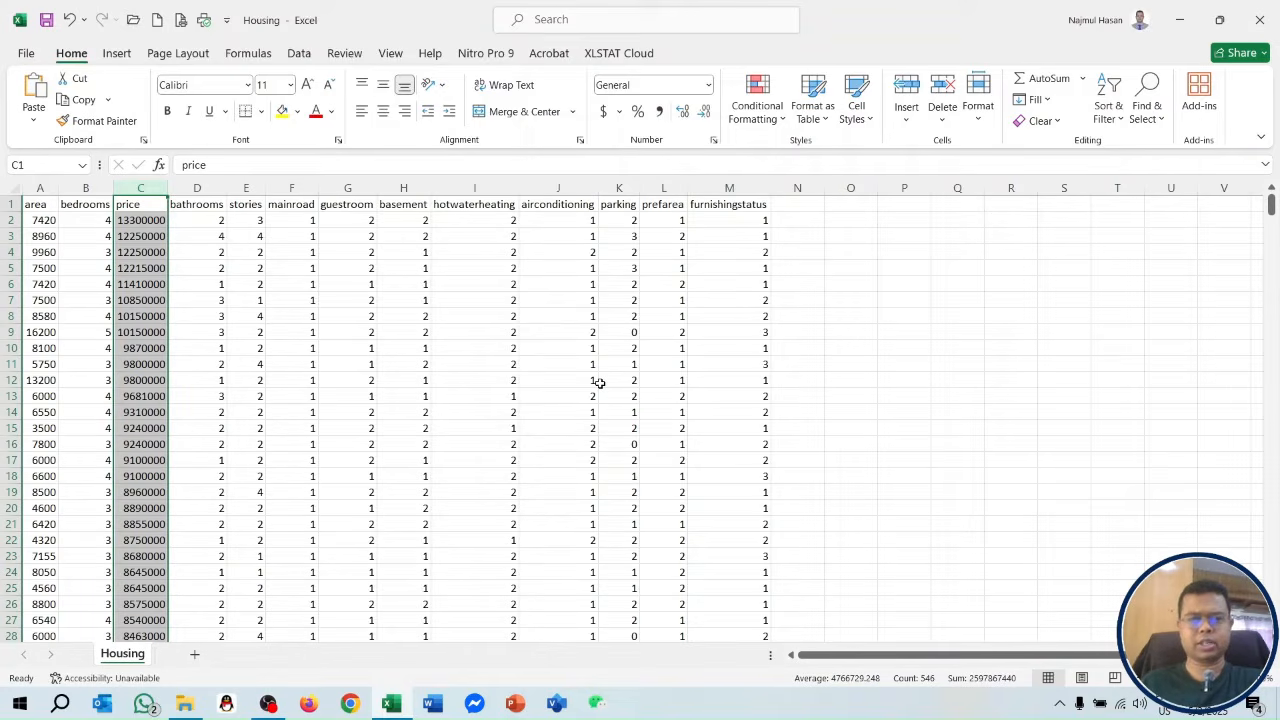
{"action": "left_click", "coordinate": [259, 362]}
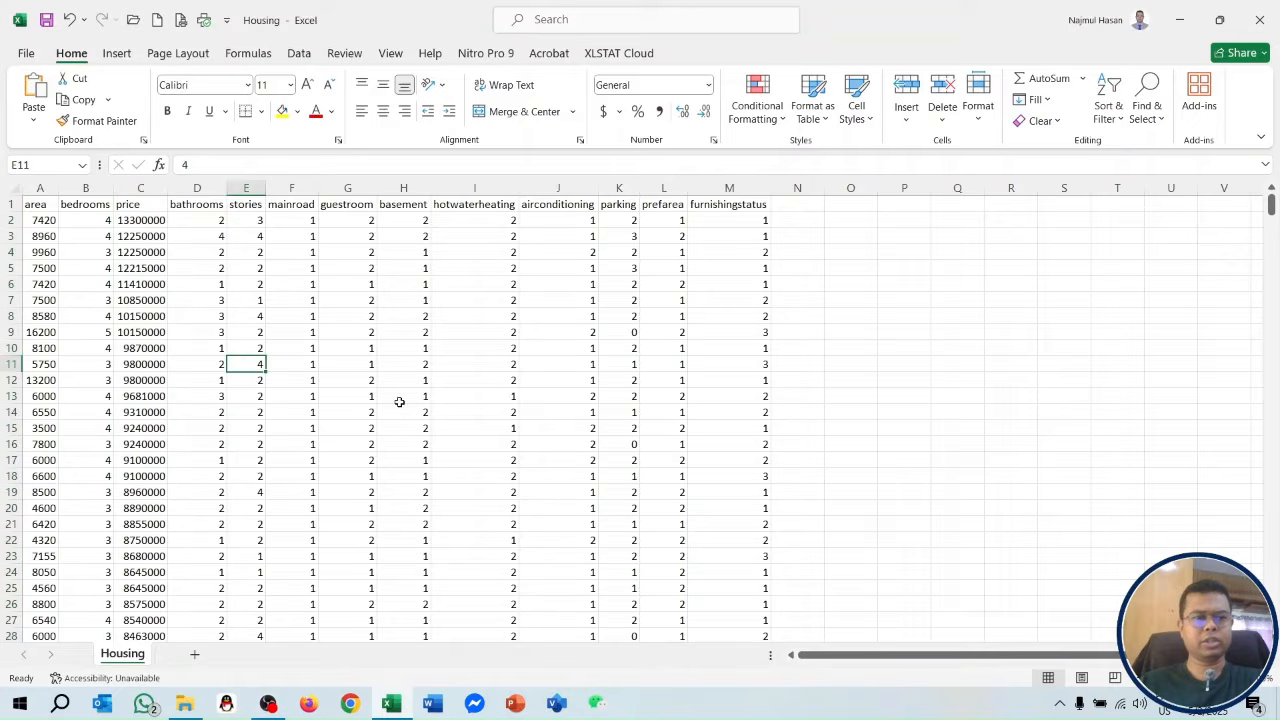
- Look through the available Data Analysis tools without running any, and close the list
{"action": "left_click", "coordinate": [299, 55]}
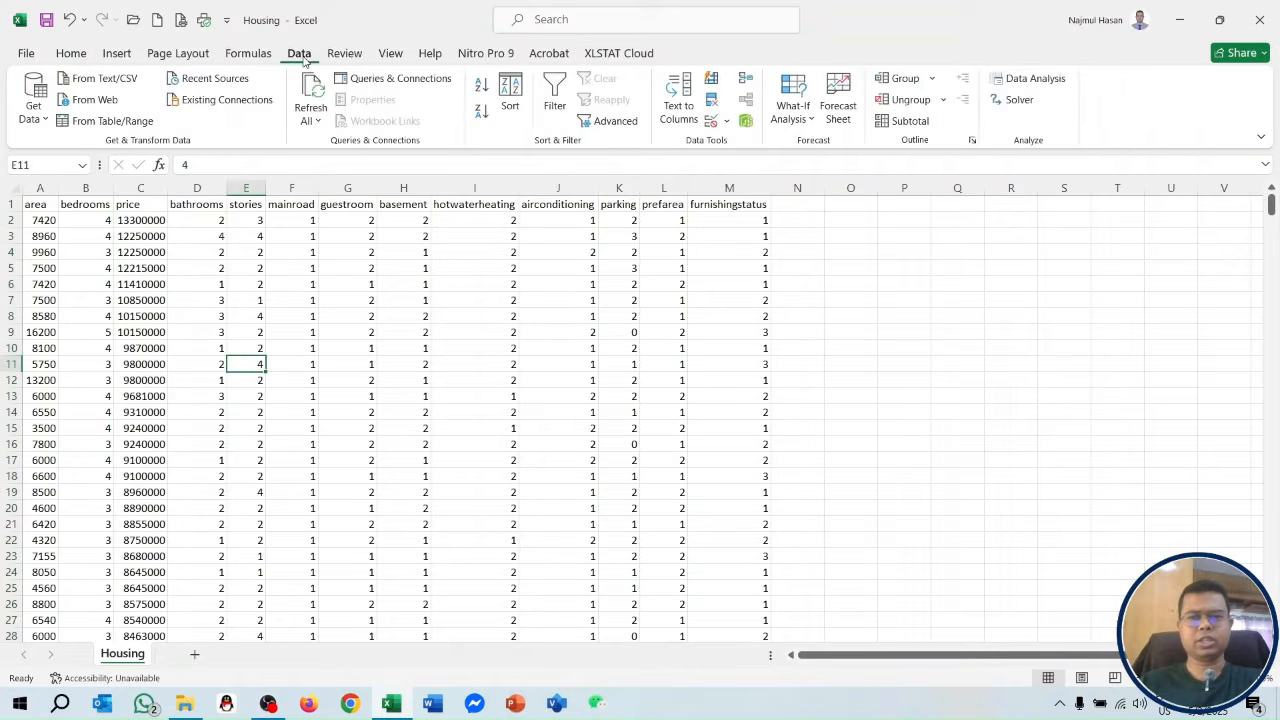
{"action": "left_click", "coordinate": [1037, 82]}
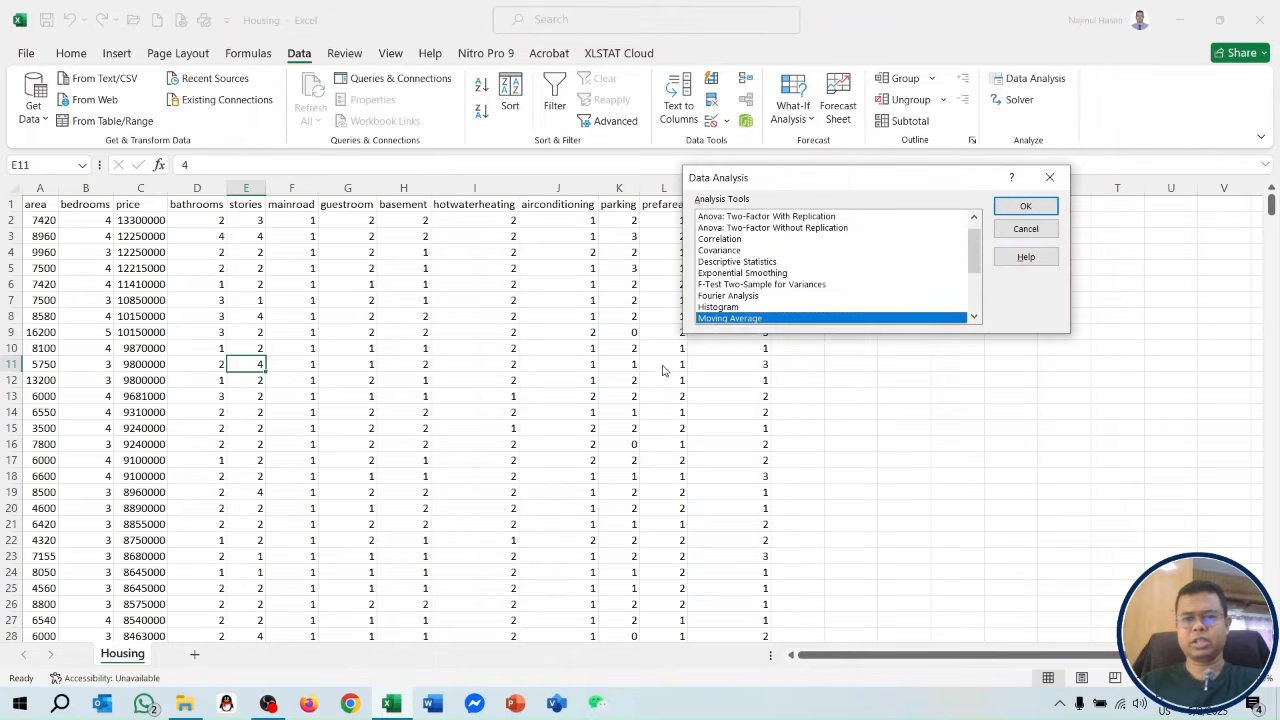
{"action": "scroll", "coordinate": [758, 254], "scroll_direction": "up", "scroll_amount": 1}
{"action": "scroll", "coordinate": [750, 254], "scroll_direction": "down", "scroll_amount": 3}
{"action": "scroll", "coordinate": [745, 254], "scroll_direction": "up", "scroll_amount": 3}
{"action": "scroll", "coordinate": [738, 254], "scroll_direction": "down", "scroll_amount": 3}
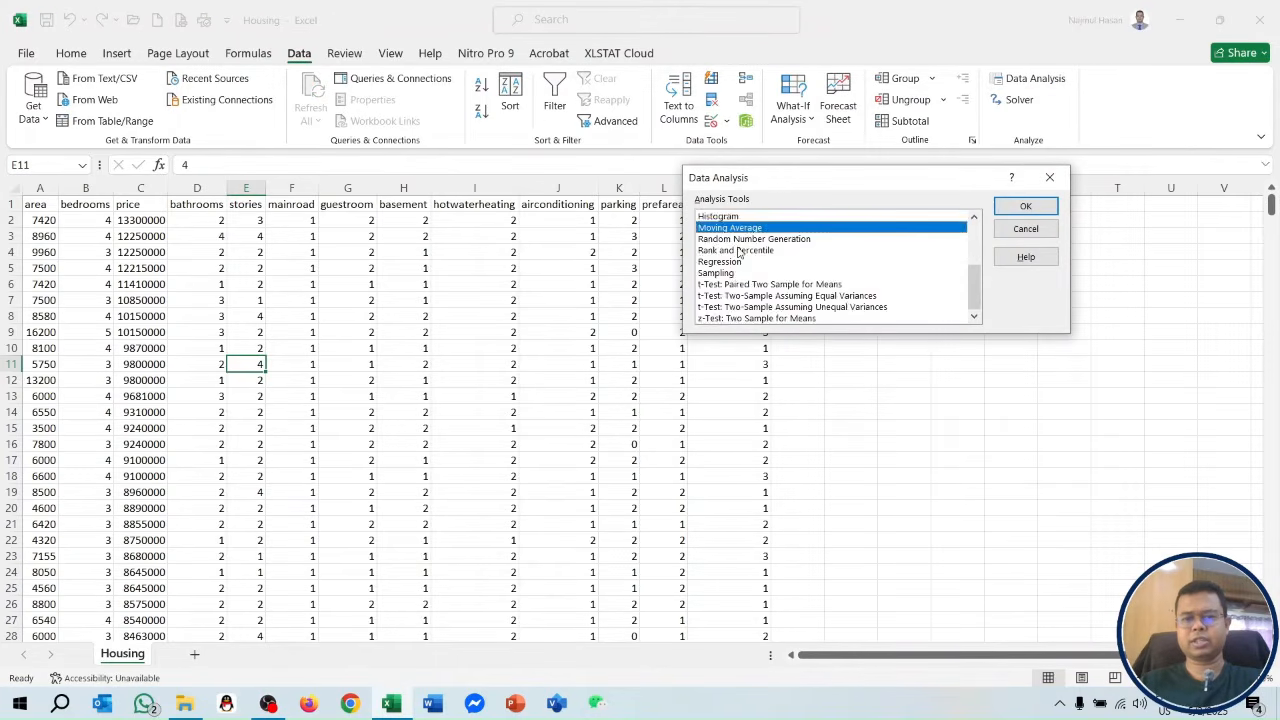
{"action": "scroll", "coordinate": [740, 254], "scroll_direction": "up", "scroll_amount": 3}
{"action": "scroll", "coordinate": [740, 254], "scroll_direction": "down", "scroll_amount": 3}
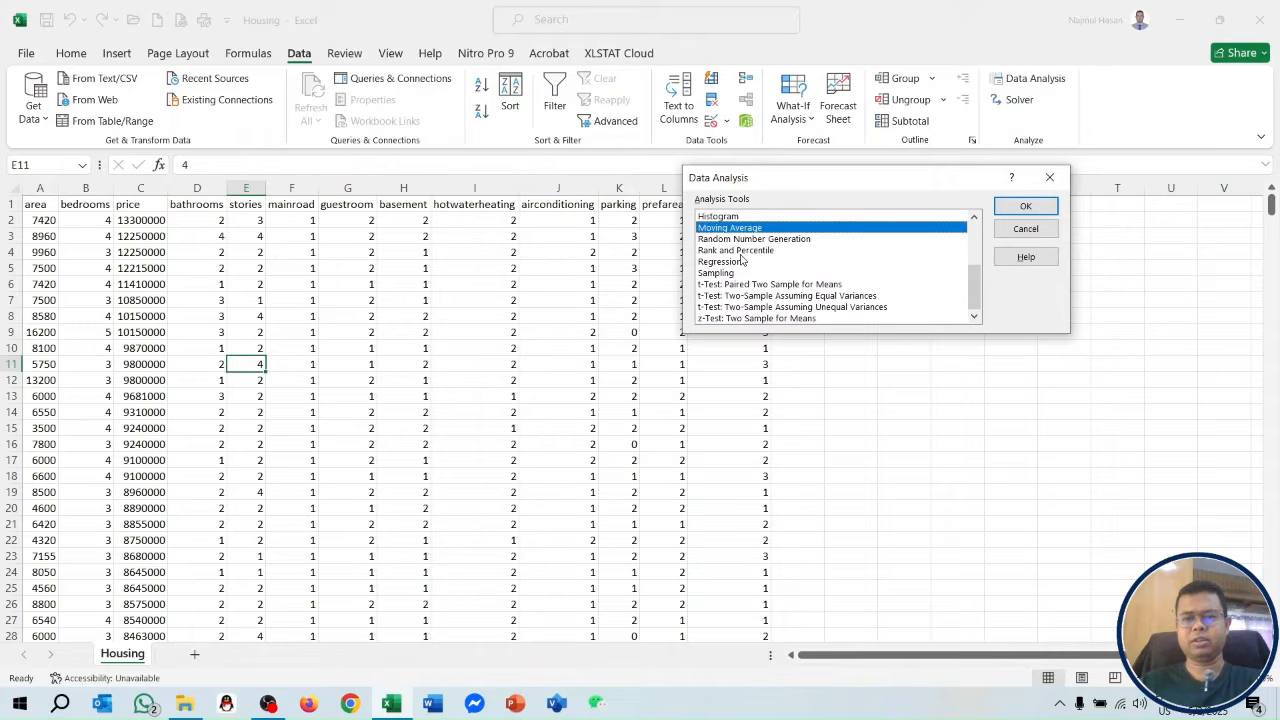
{"action": "left_click", "coordinate": [1049, 177]}
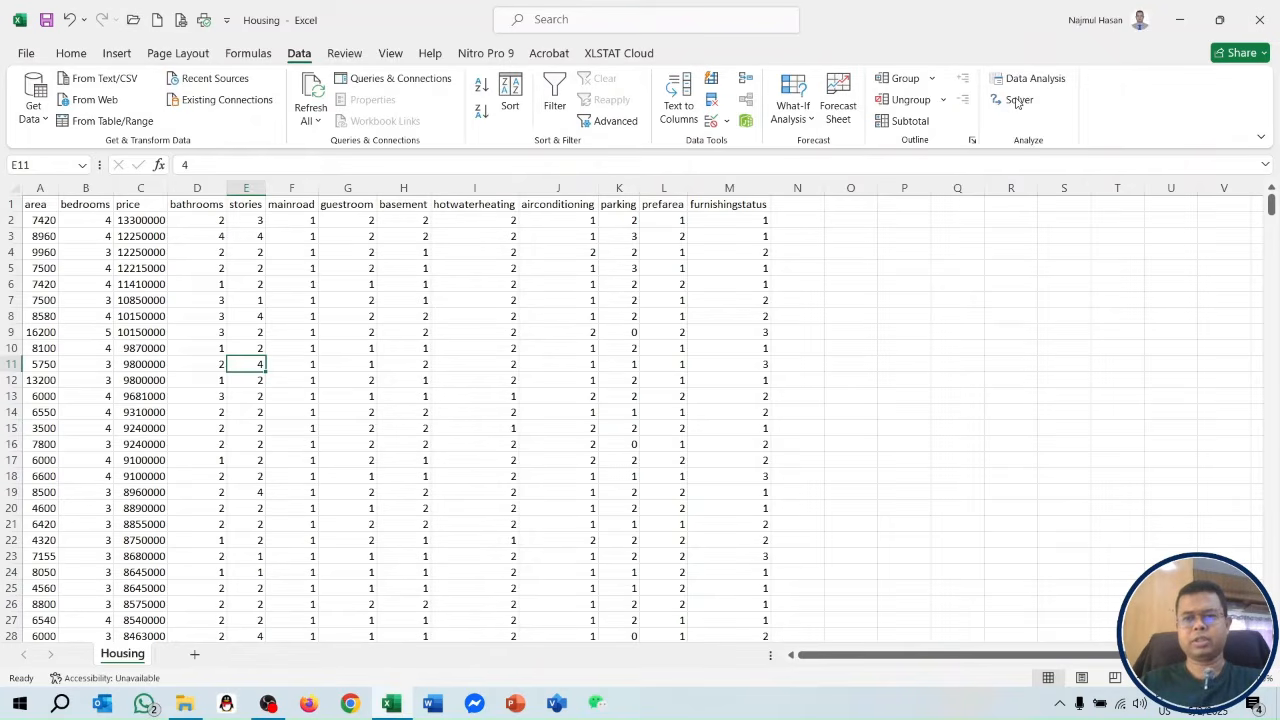
- Enable the Analysis ToolPak in the Excel add-ins, keeping Analysis ToolPak - VBA and Solver Add-in enabled
{"action": "left_click", "coordinate": [27, 55]}
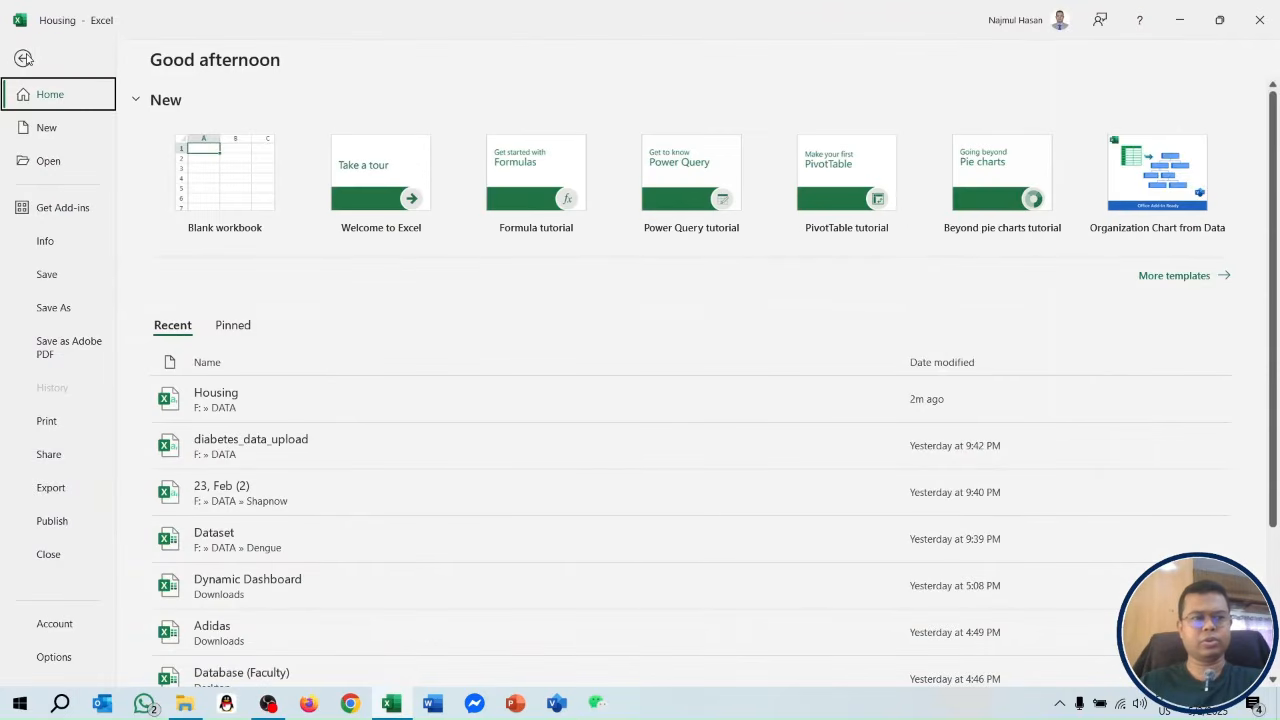
{"action": "left_click", "coordinate": [24, 58]}
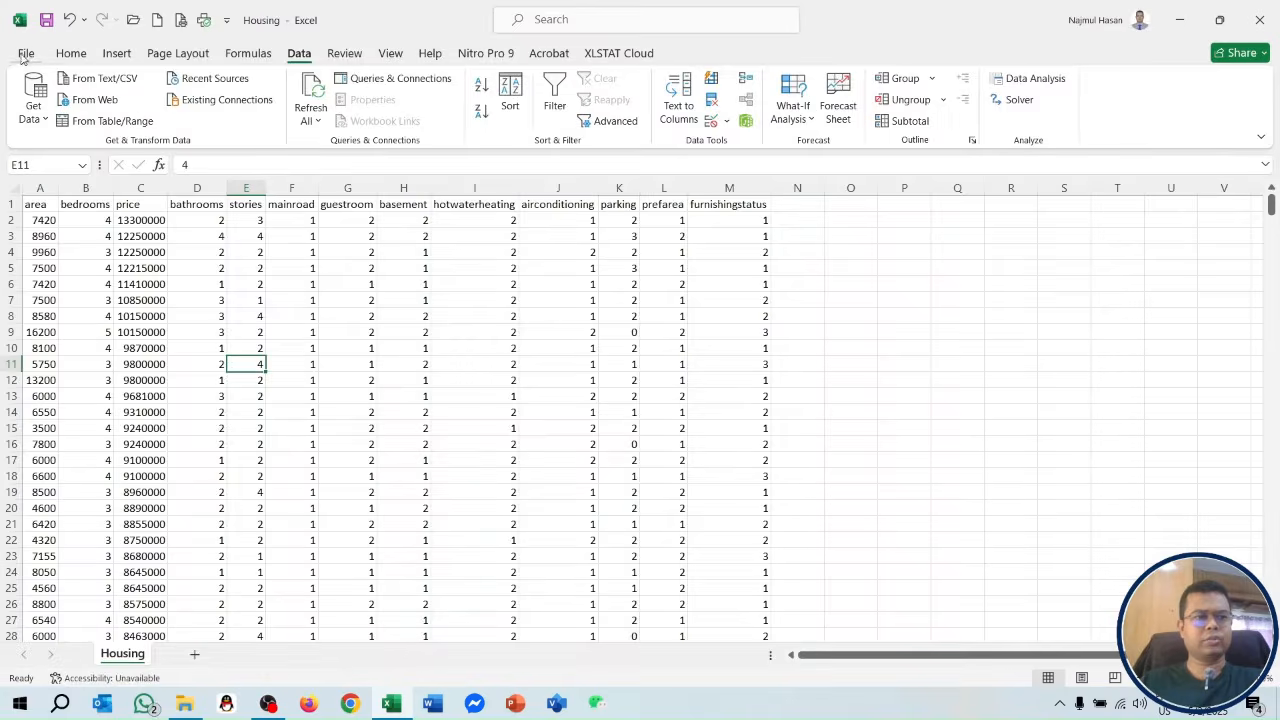
{"action": "left_click", "coordinate": [25, 56]}
{"action": "left_click", "coordinate": [58, 660]}
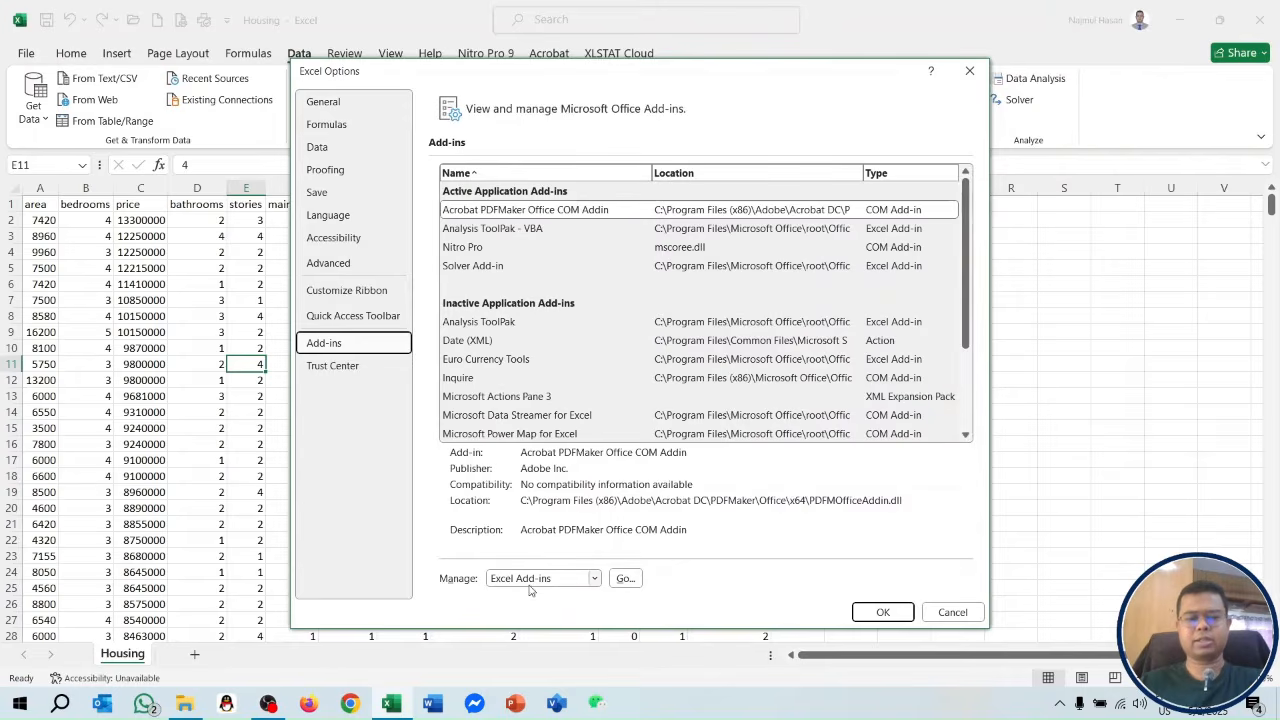
{"action": "left_click", "coordinate": [626, 579]}
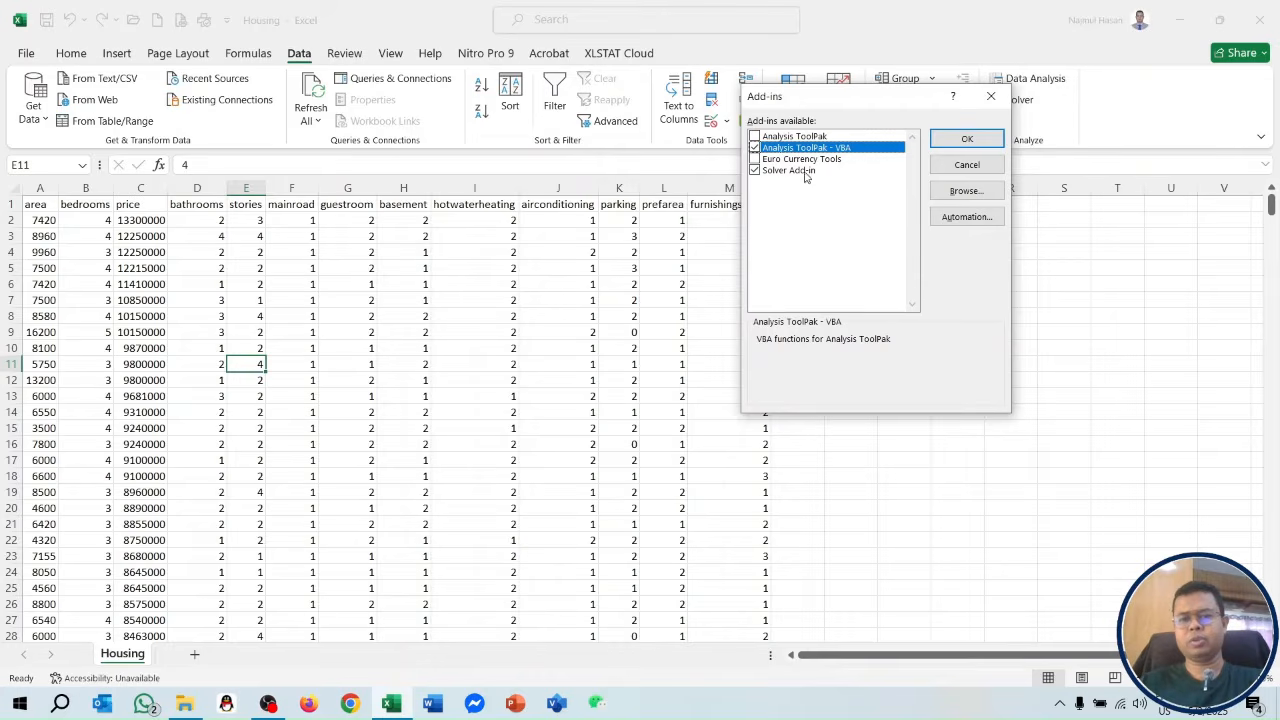
{"action": "left_click", "coordinate": [754, 137]}
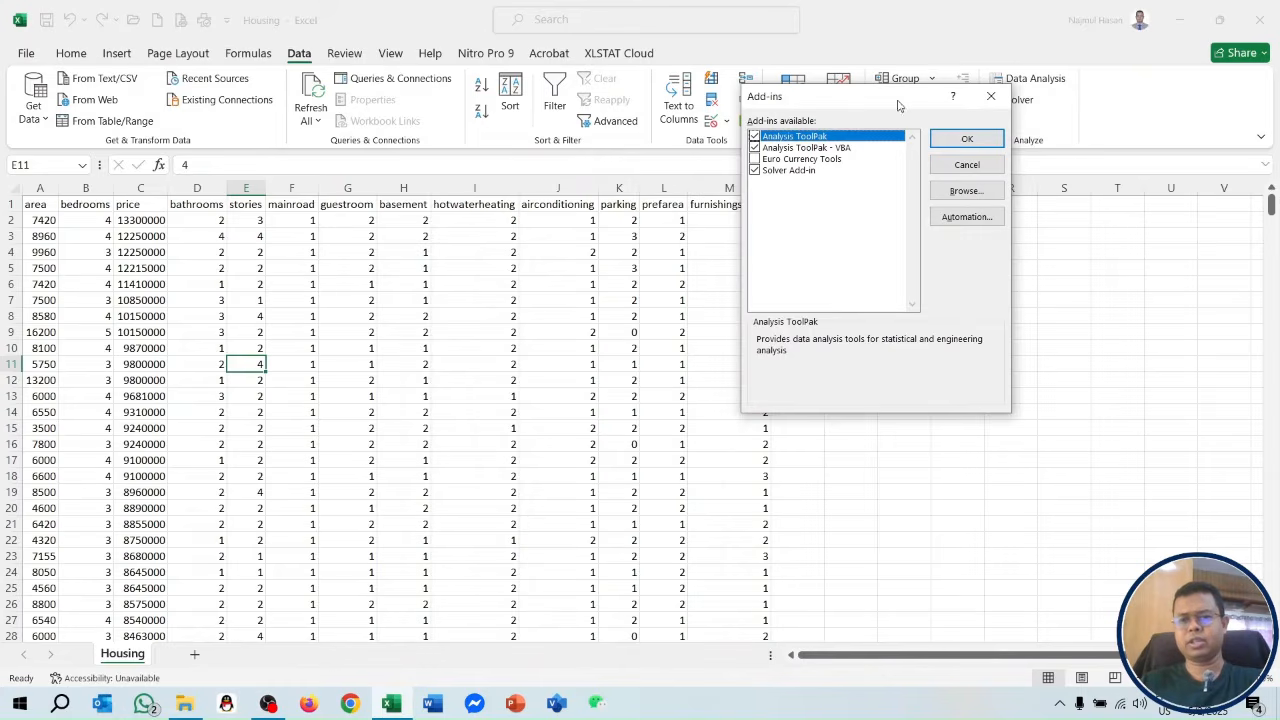
{"action": "left_click_drag", "start_coordinate": [900, 104], "coordinate": [767, 108]}
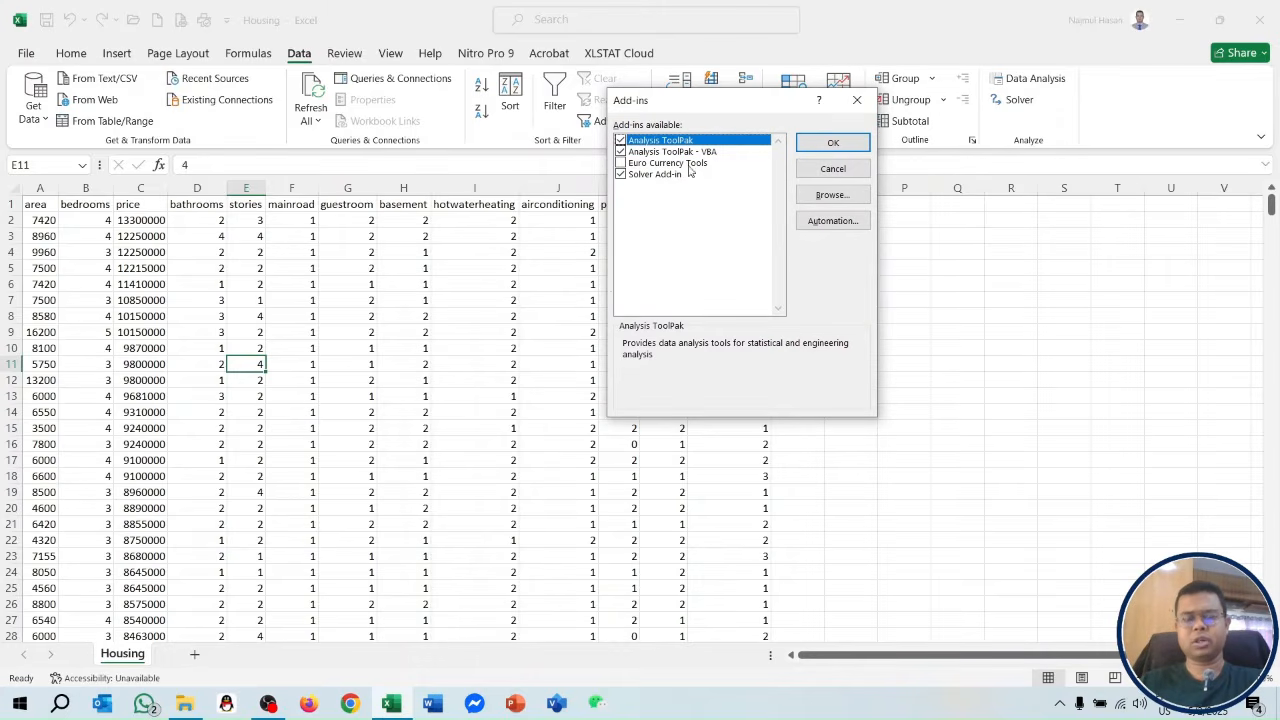
{"action": "left_click", "coordinate": [838, 145]}
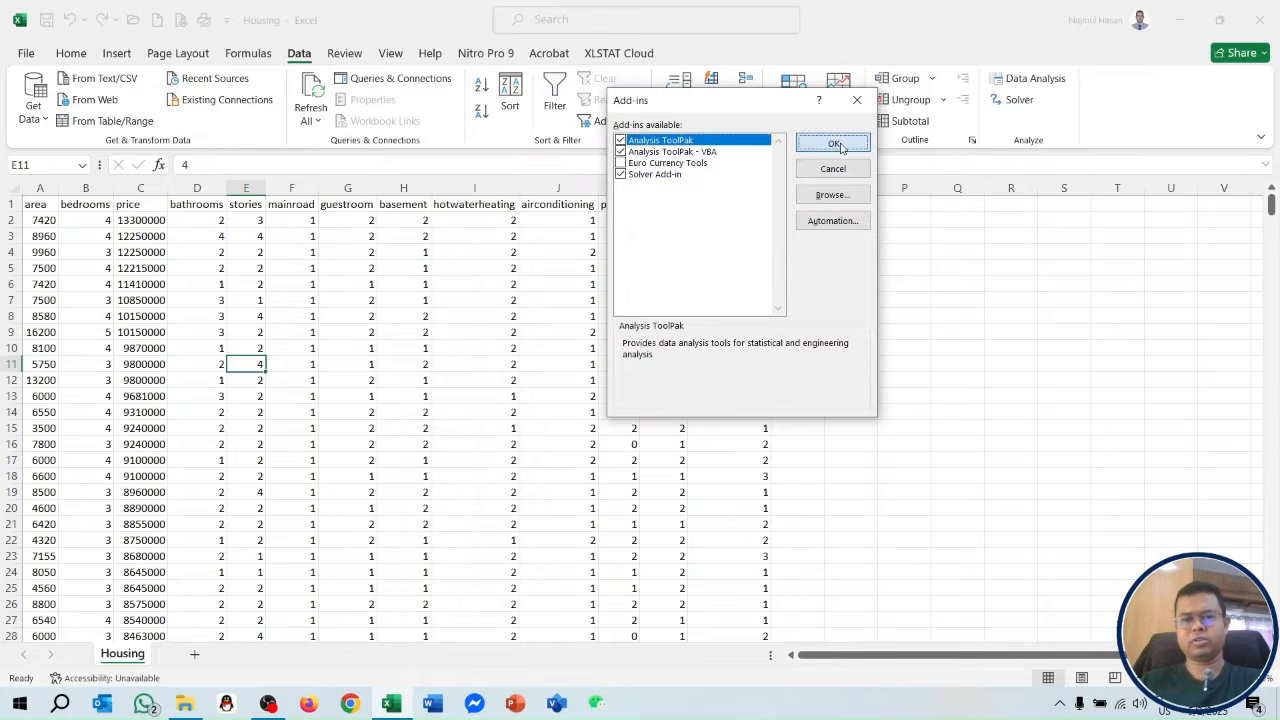
- Run Descriptive Statistics on the price column (C:C) with labels in the first row, outputting summary statistics to a new worksheet
{"action": "left_click", "coordinate": [1030, 79]}
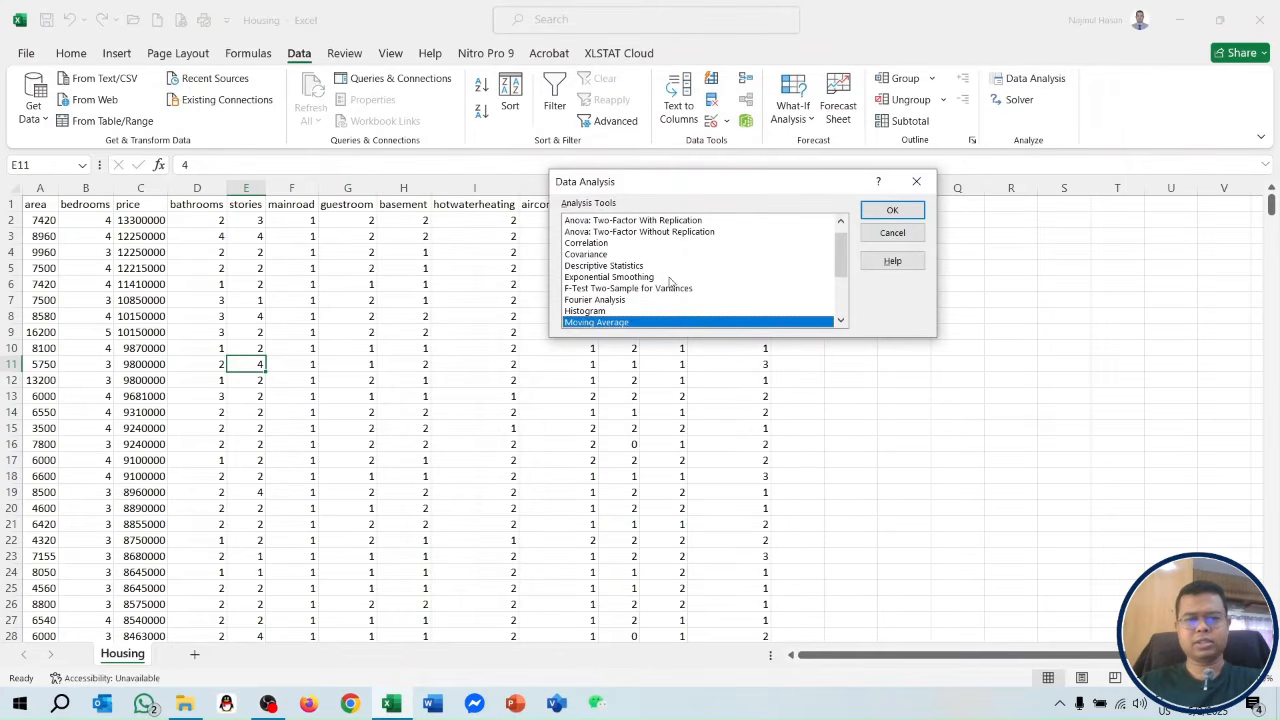
{"action": "scroll", "coordinate": [628, 287], "scroll_direction": "up", "scroll_amount": 1}
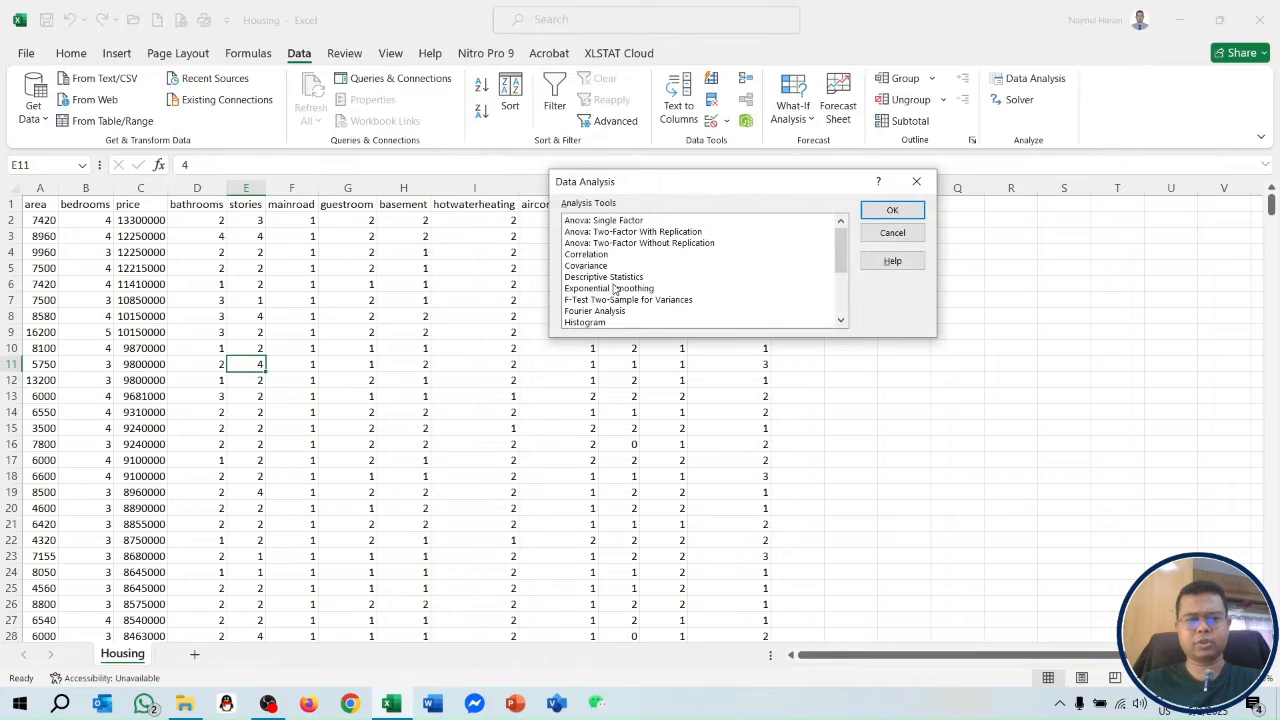
{"action": "left_click", "coordinate": [622, 277]}
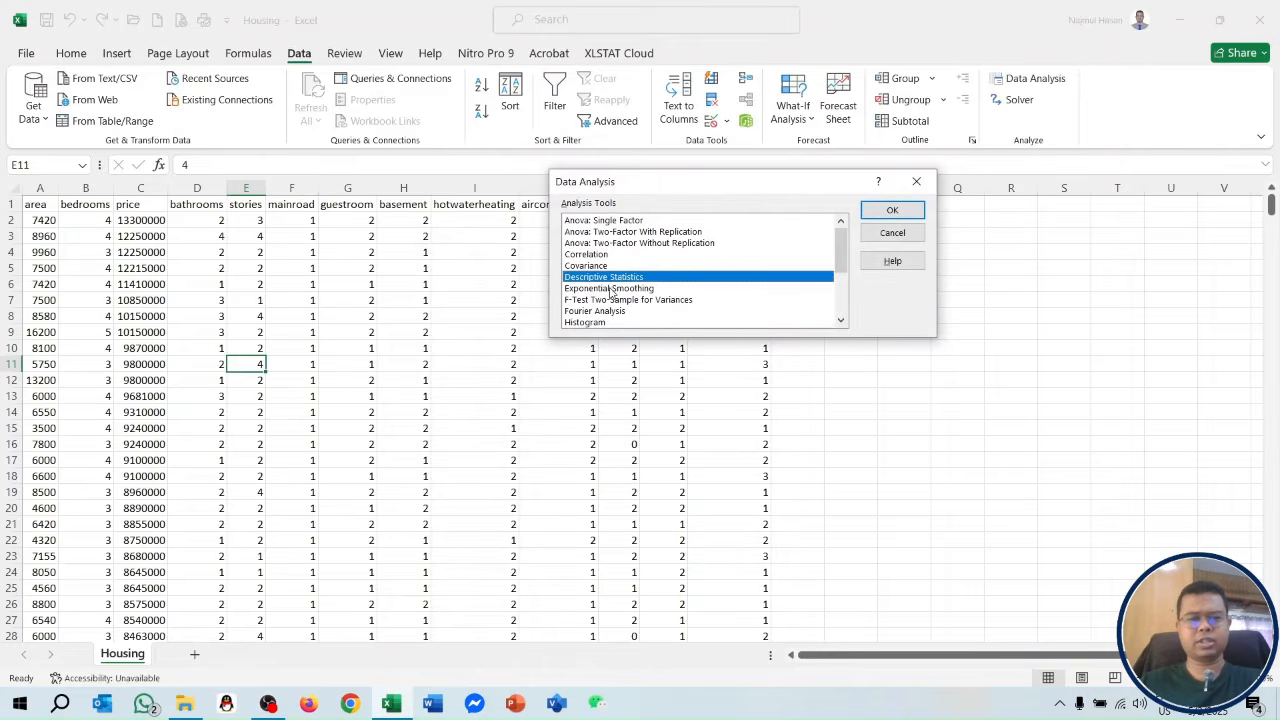
{"action": "left_click", "coordinate": [892, 211]}
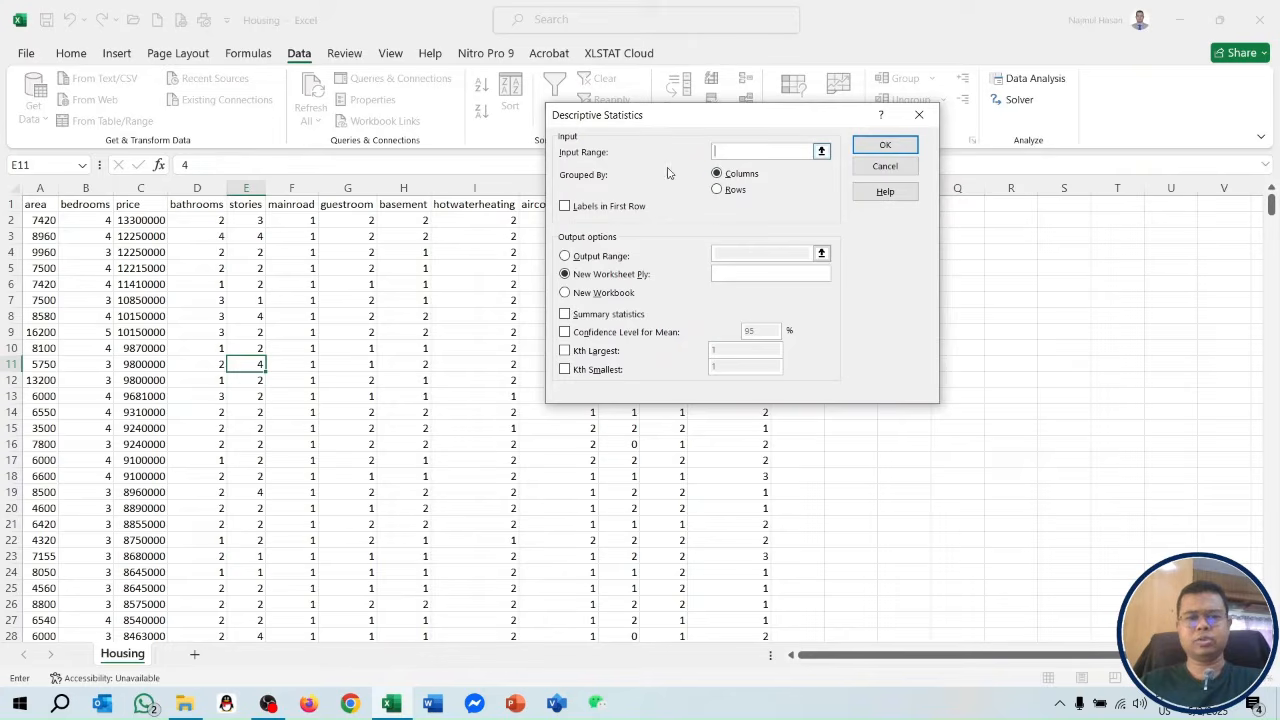
{"action": "left_click", "coordinate": [140, 190]}
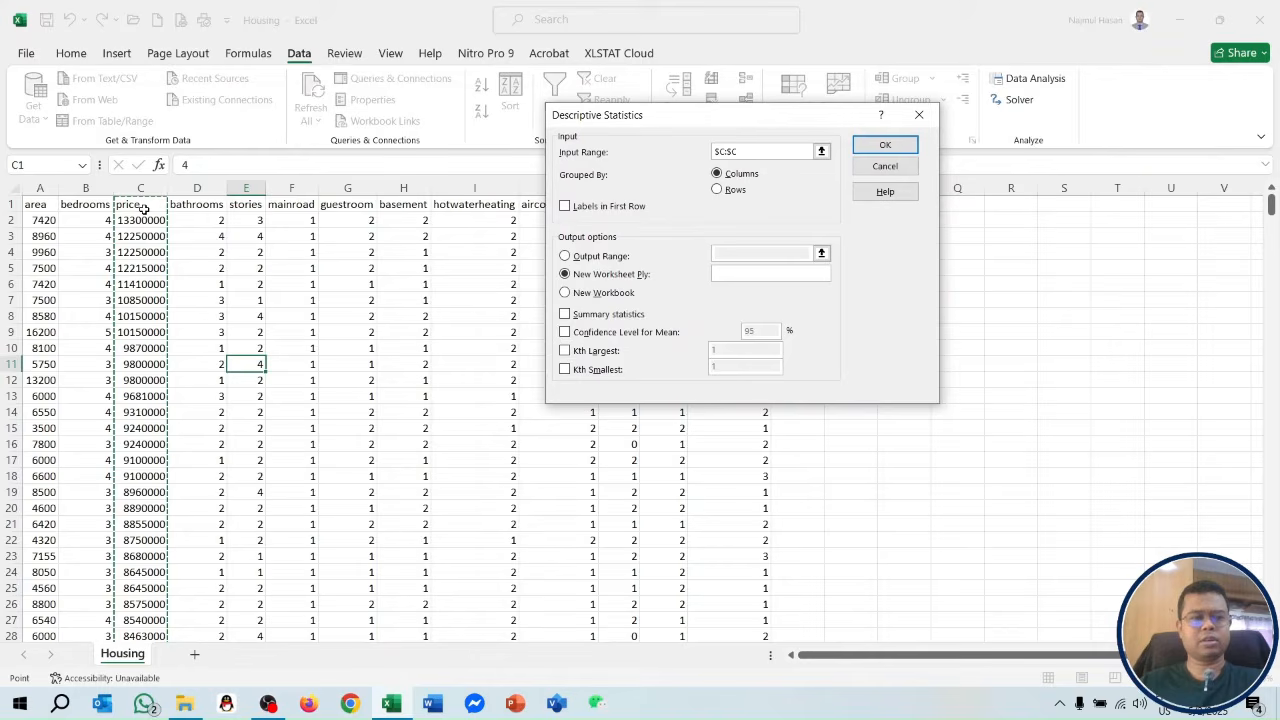
{"action": "left_click", "coordinate": [565, 207]}
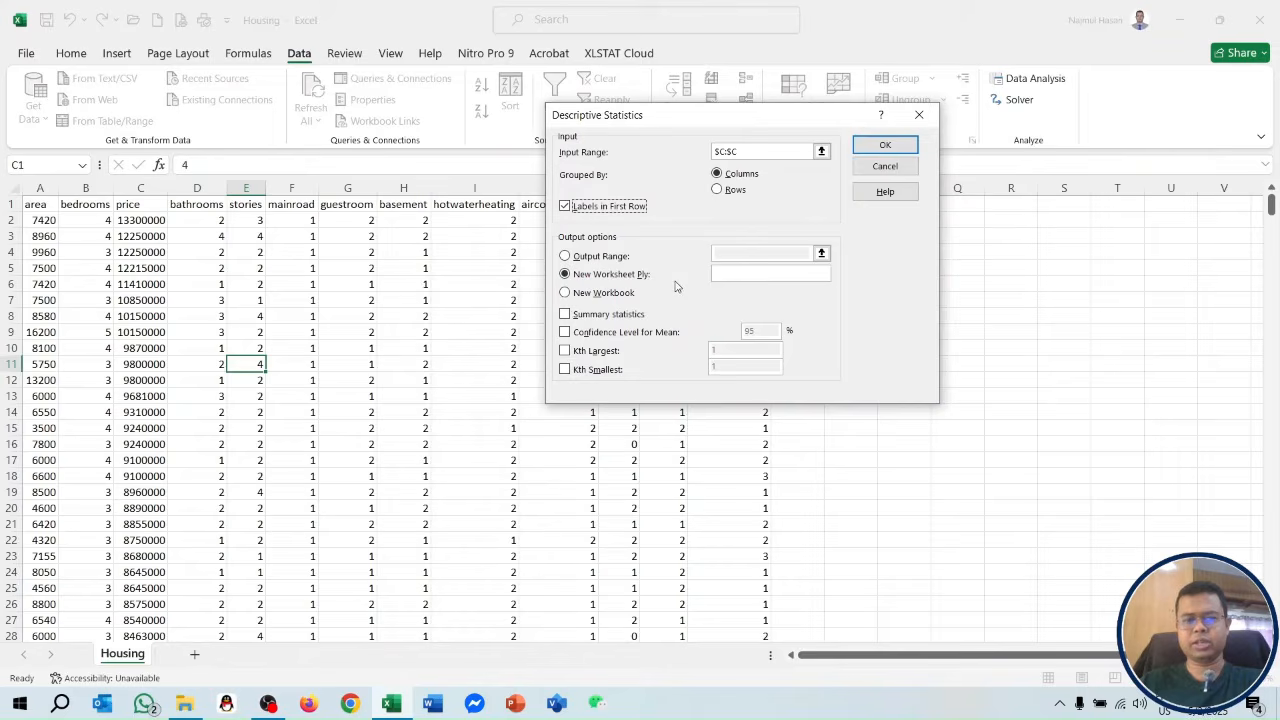
{"action": "left_click", "coordinate": [565, 316]}
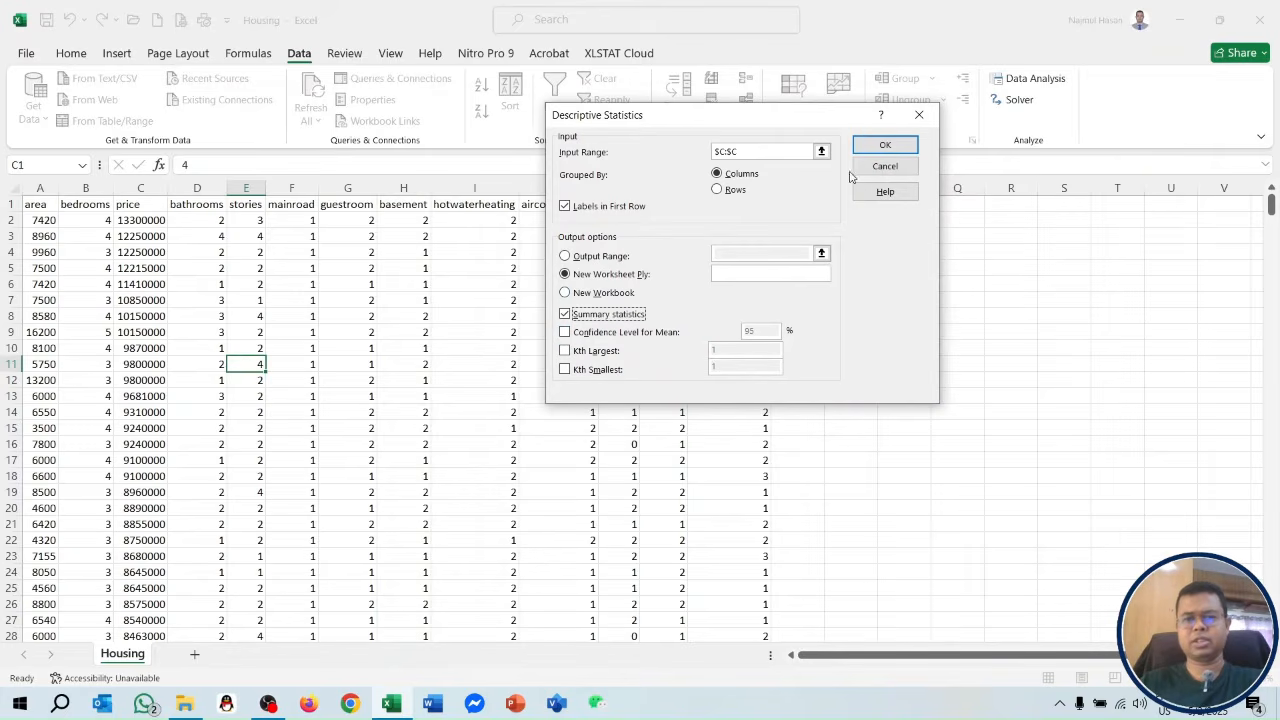
{"action": "left_click", "coordinate": [882, 146]}
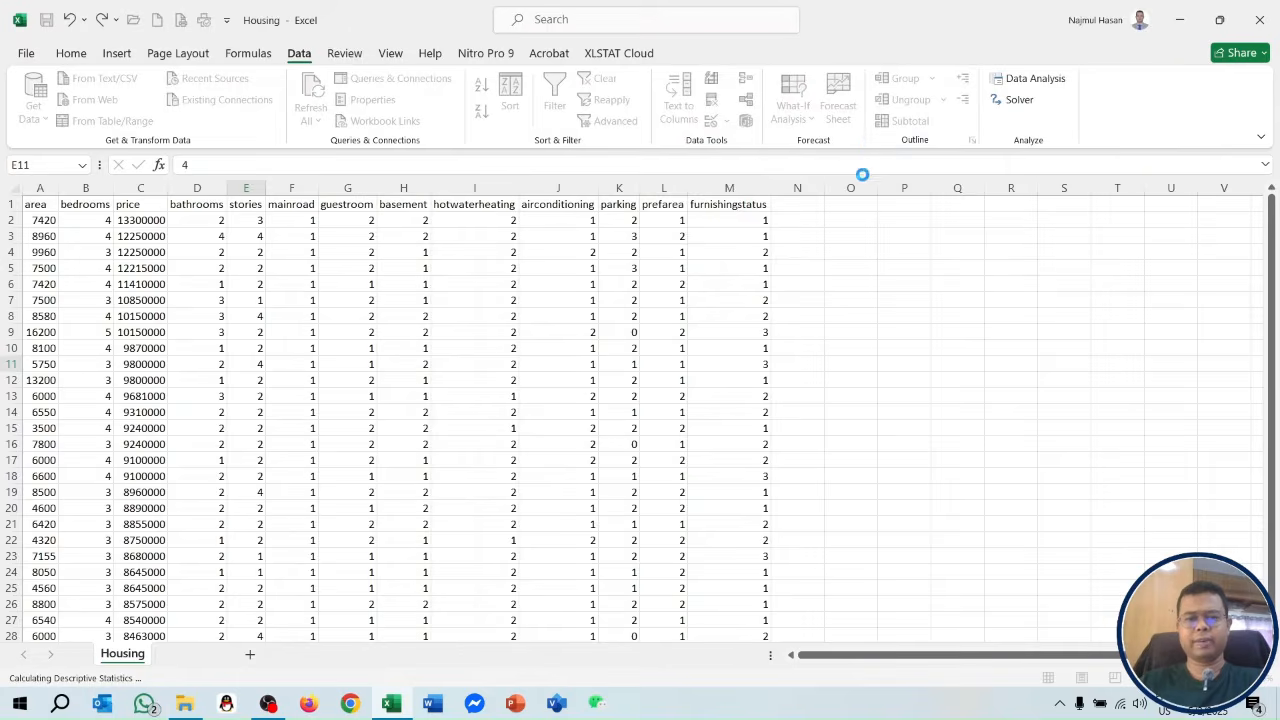
- Autofit columns A and B of the price statistics table, and widen column B further
{"action": "left_click", "coordinate": [302, 365]}
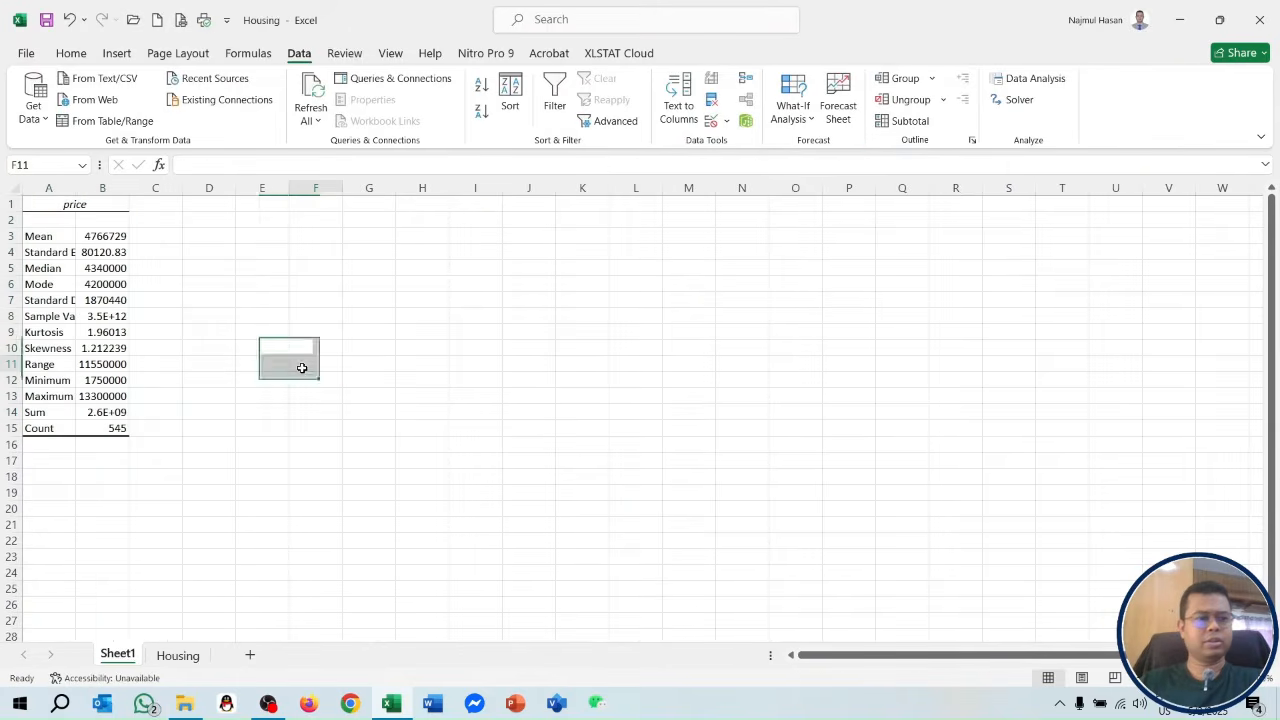
{"action": "double_click", "coordinate": [80, 188]}
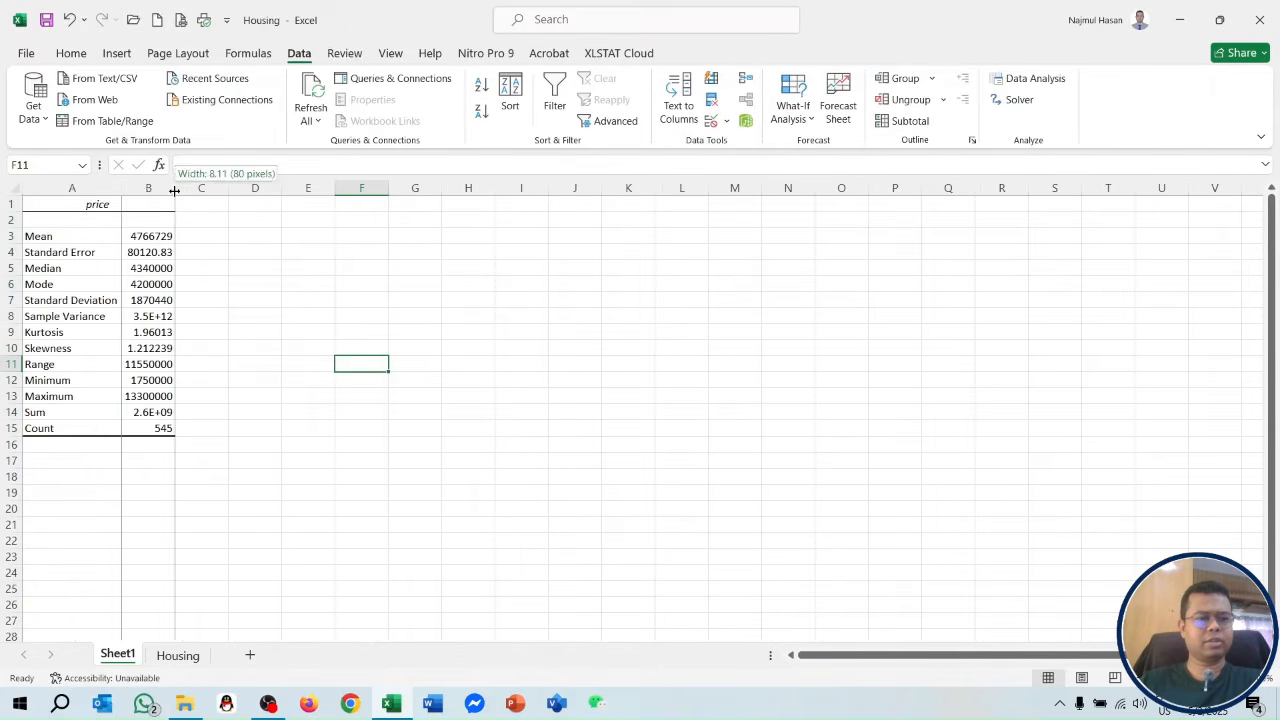
{"action": "double_click", "coordinate": [174, 188]}
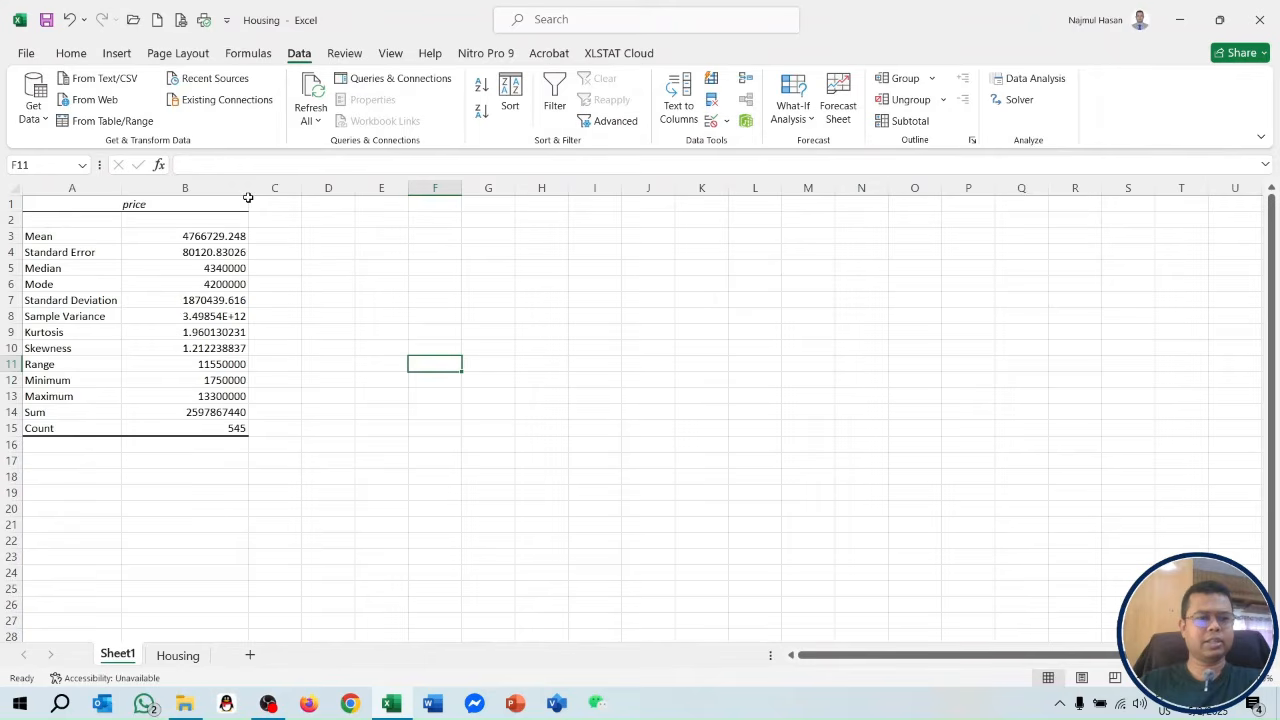
{"action": "left_click_drag", "start_coordinate": [247, 188], "coordinate": [323, 188]}
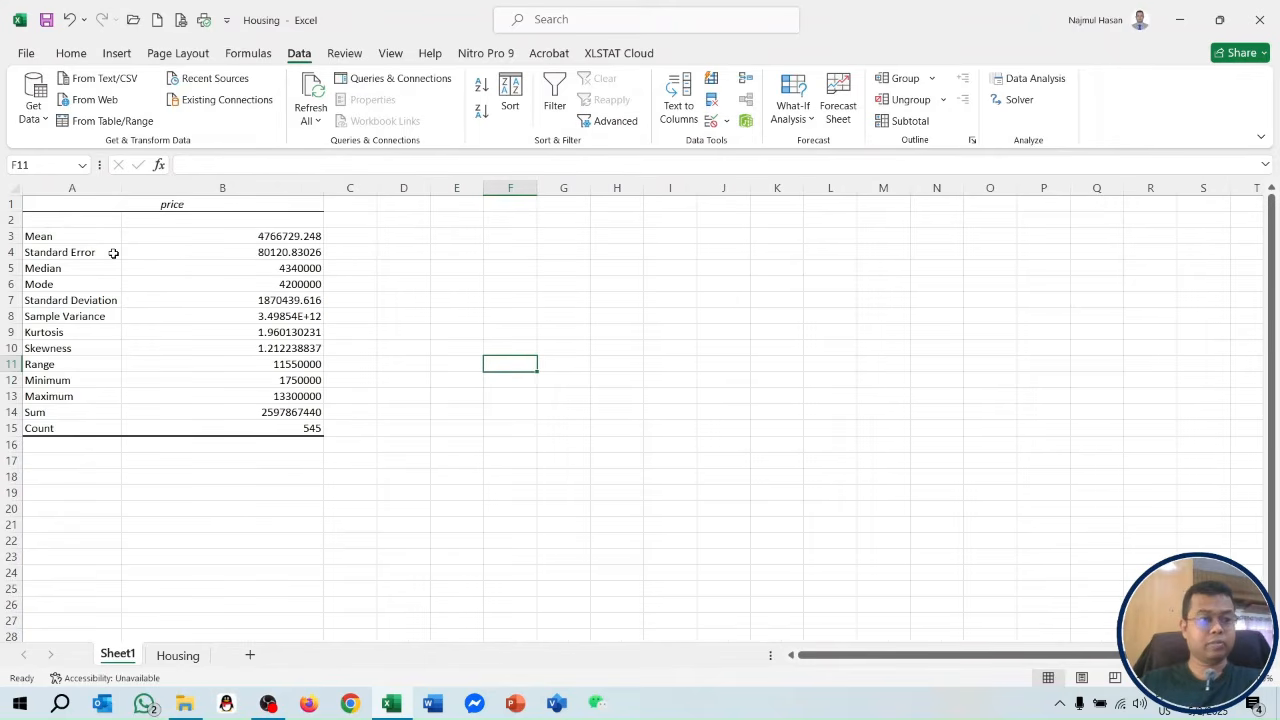
- Examine each statistic in the price summary table from Mean to Count, including the full Sample Variance value
{"action": "scroll", "coordinate": [266, 400], "scroll_direction": "up", "scroll_amount": 4}
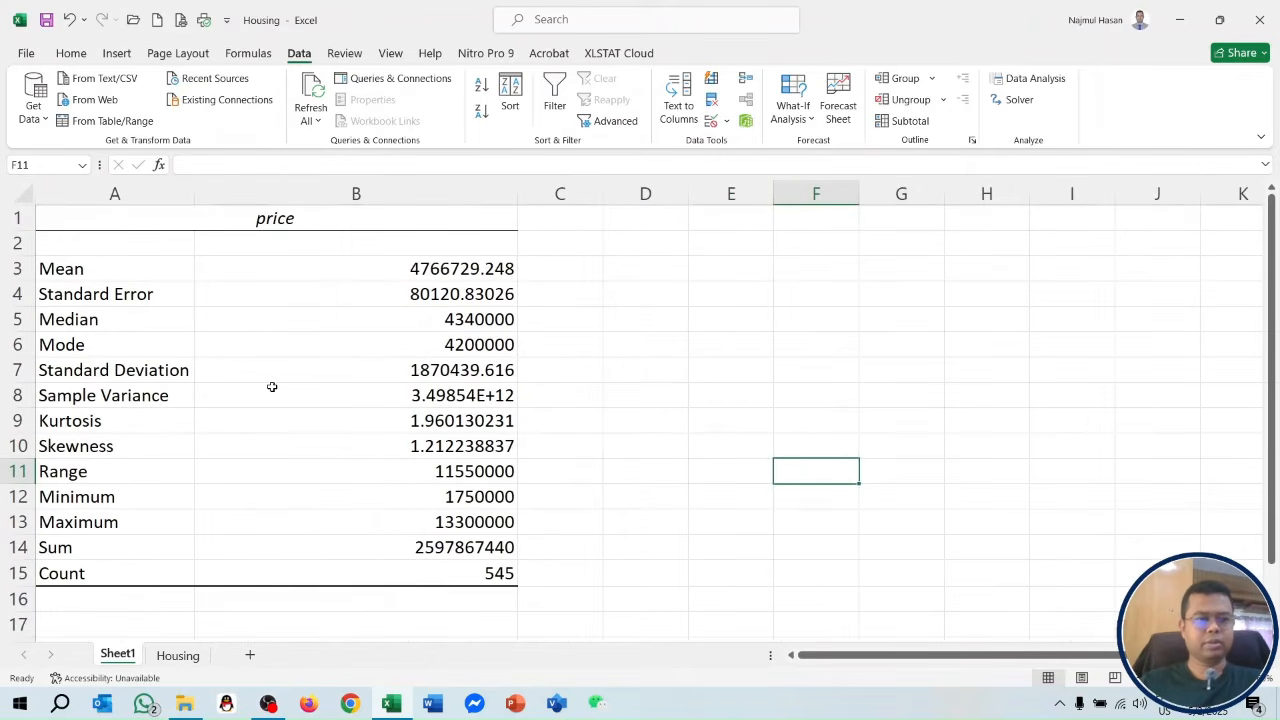
{"action": "left_click", "coordinate": [319, 218]}
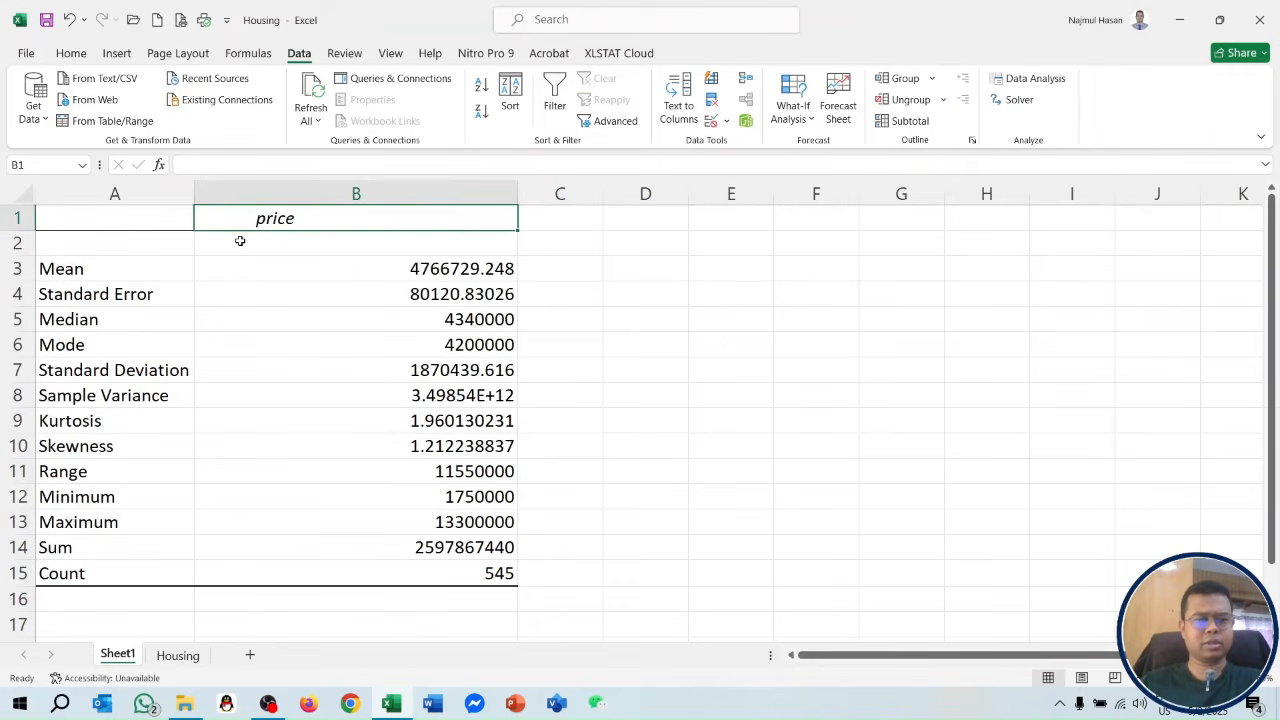
{"action": "left_click", "coordinate": [414, 268]}
{"action": "left_click", "coordinate": [411, 293]}
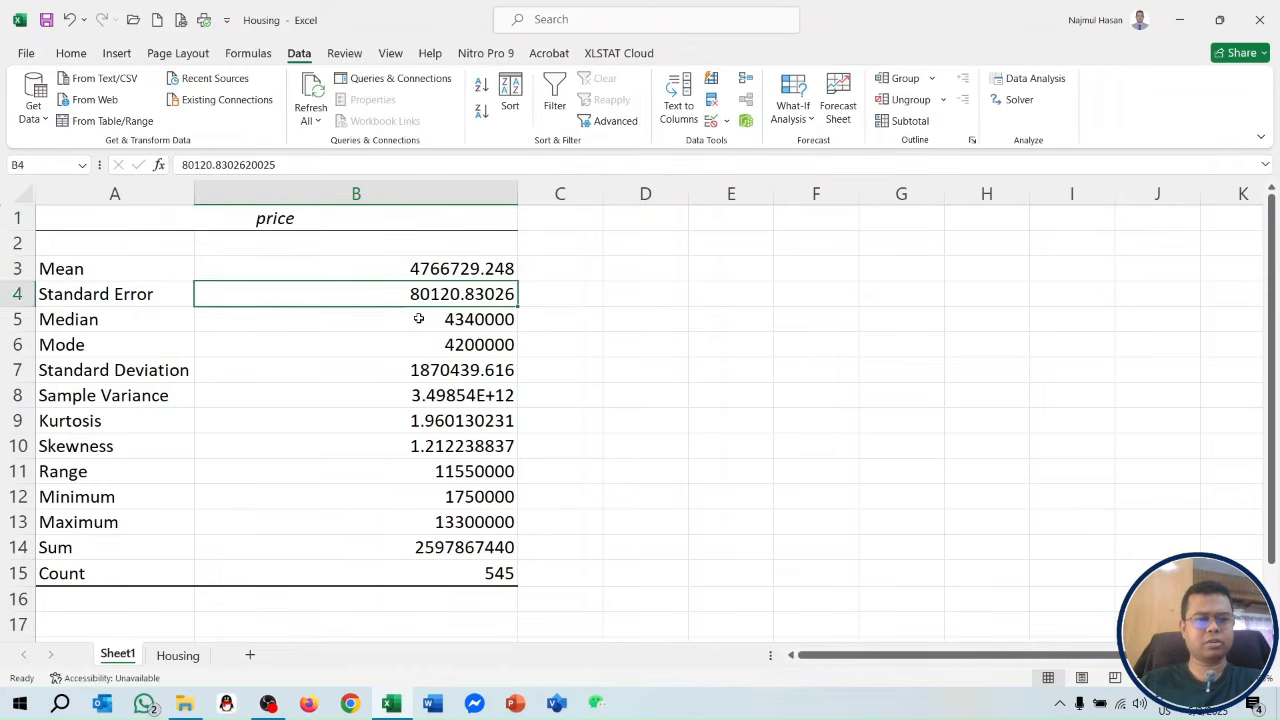
{"action": "left_click", "coordinate": [419, 318]}
{"action": "left_click", "coordinate": [426, 343]}
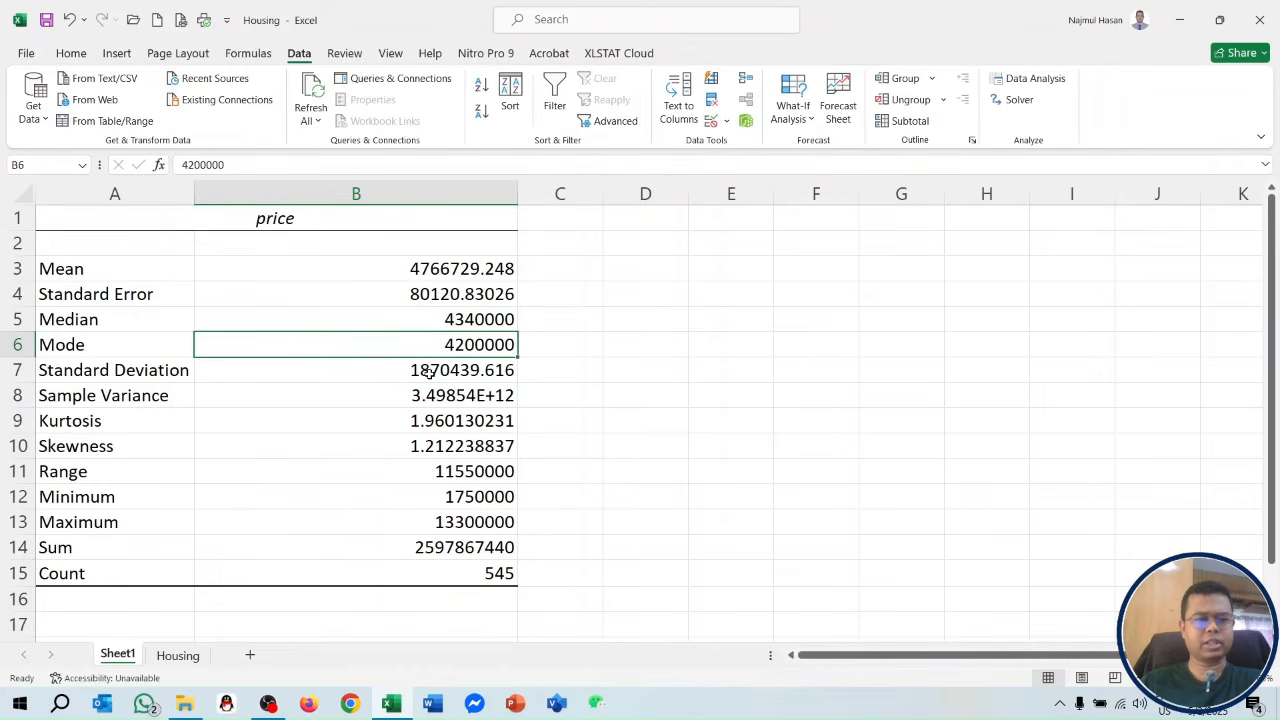
{"action": "left_click", "coordinate": [421, 370]}
{"action": "left_click", "coordinate": [457, 396]}
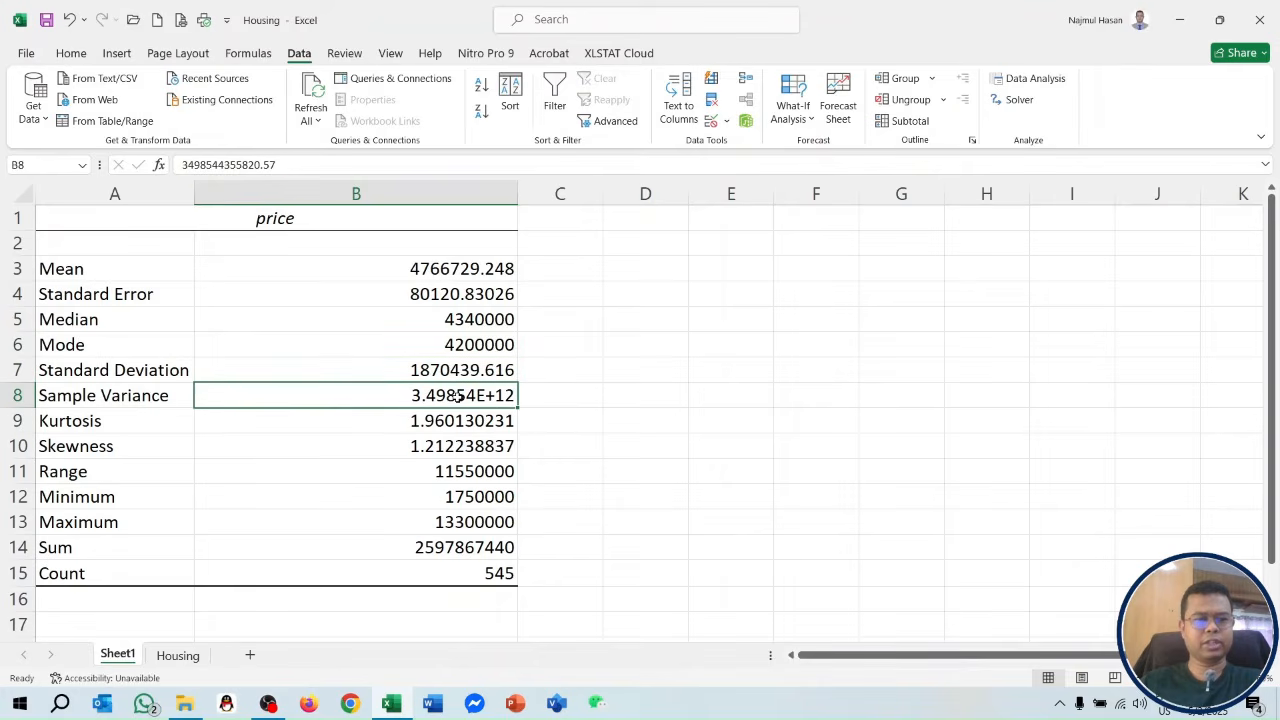
{"action": "left_click_drag", "start_coordinate": [297, 164], "coordinate": [130, 160]}
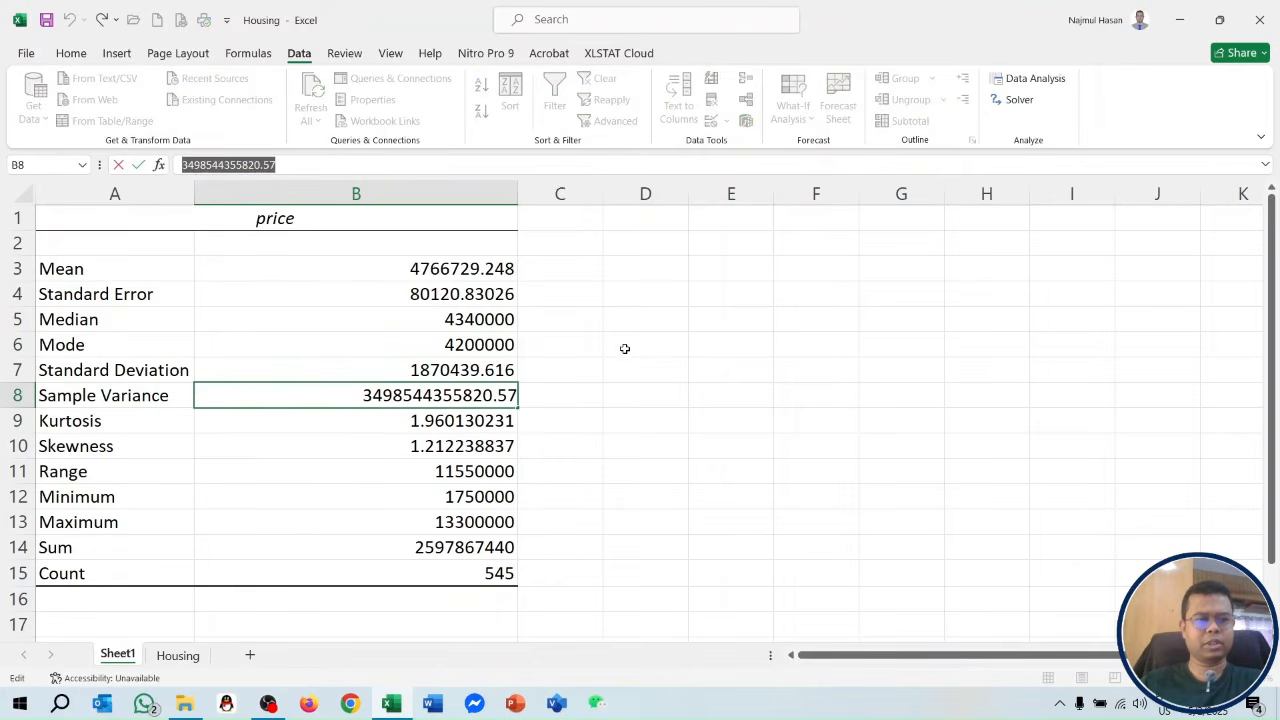
{"action": "left_click", "coordinate": [470, 425]}
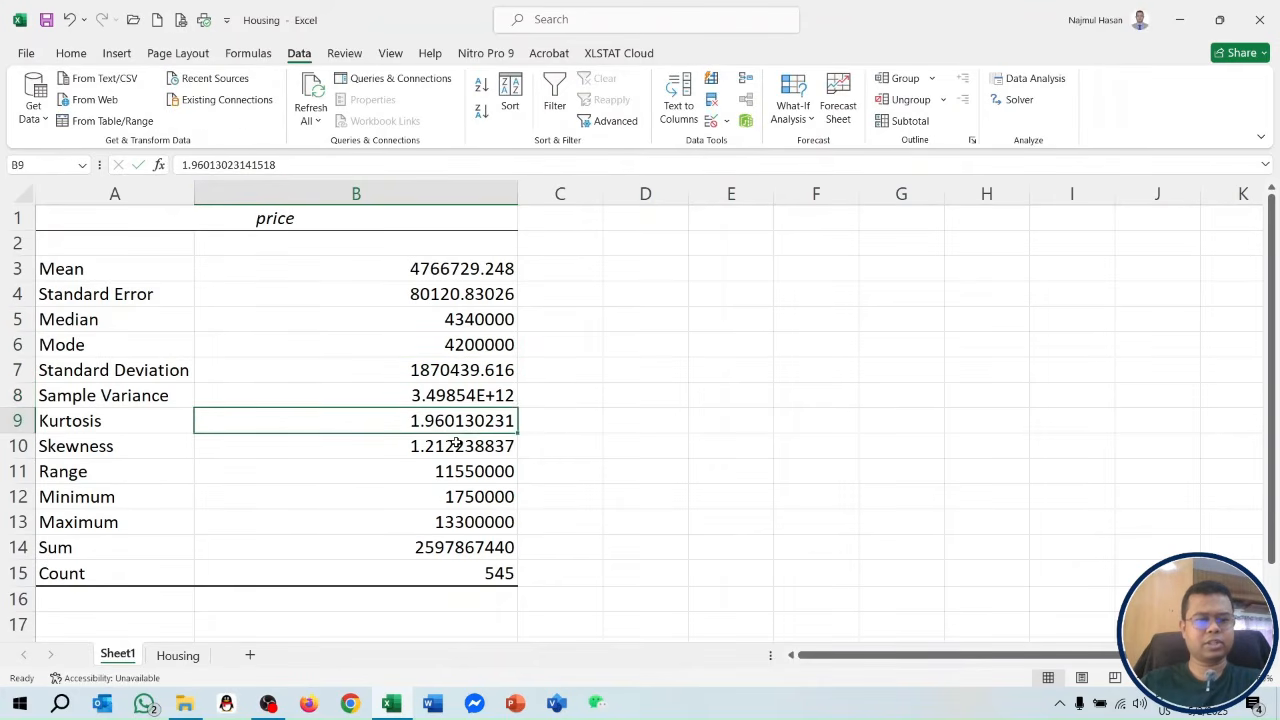
{"action": "left_click", "coordinate": [460, 446]}
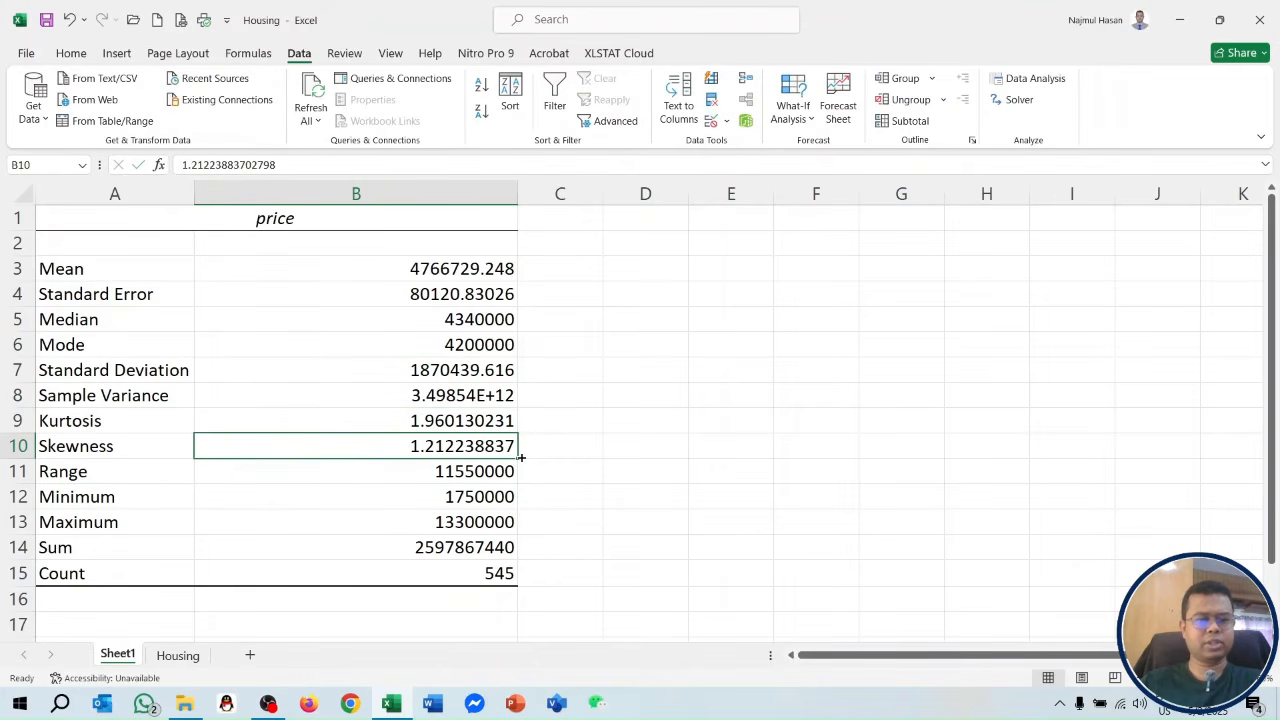
{"action": "left_click", "coordinate": [472, 474]}
{"action": "left_click", "coordinate": [469, 500]}
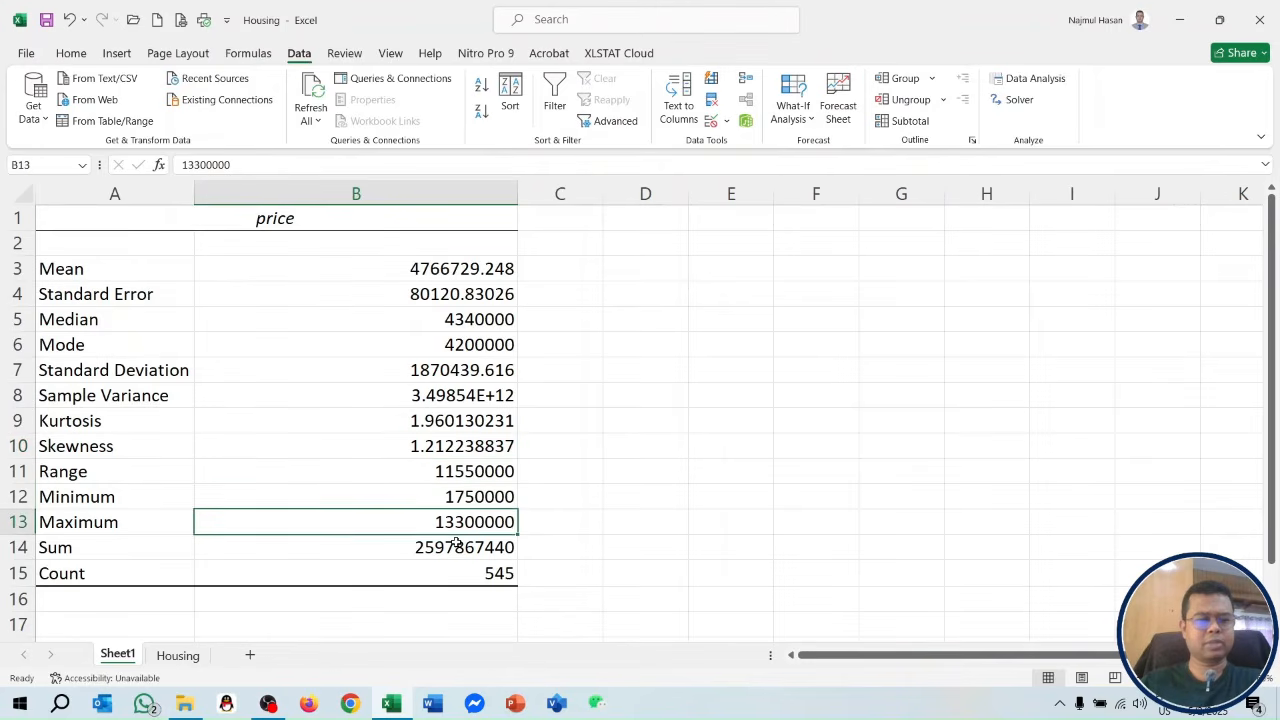
{"action": "left_click", "coordinate": [457, 543]}
{"action": "left_click", "coordinate": [503, 578]}
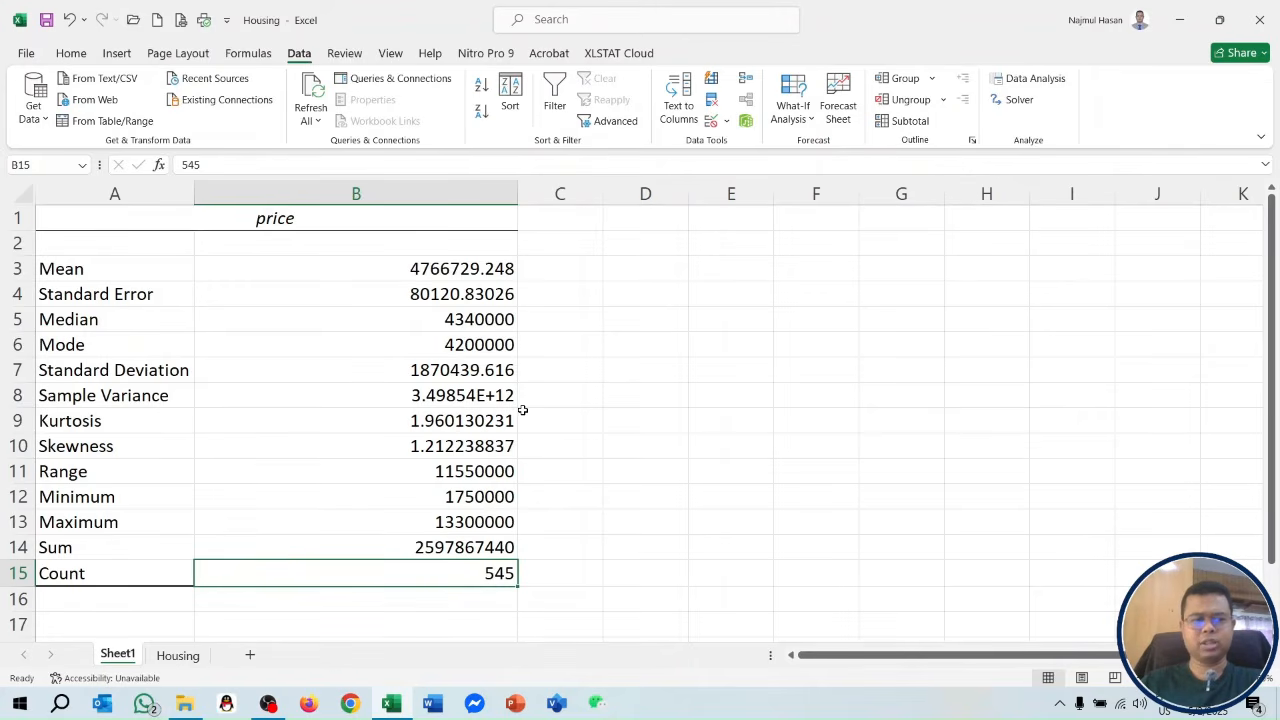
- Run Descriptive Statistics on all Housing columns (A:M) with labels in the first row, outputting summary statistics to a new worksheet
{"action": "left_click", "coordinate": [165, 656]}
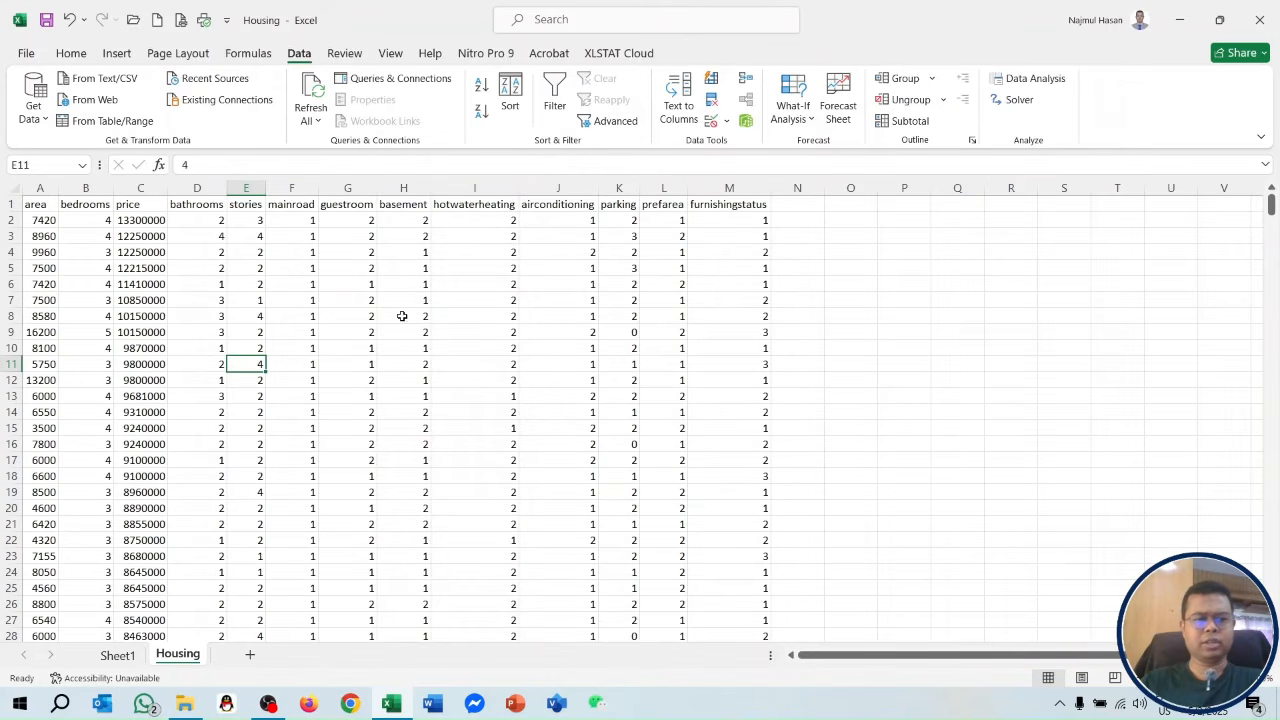
{"action": "left_click", "coordinate": [365, 331]}
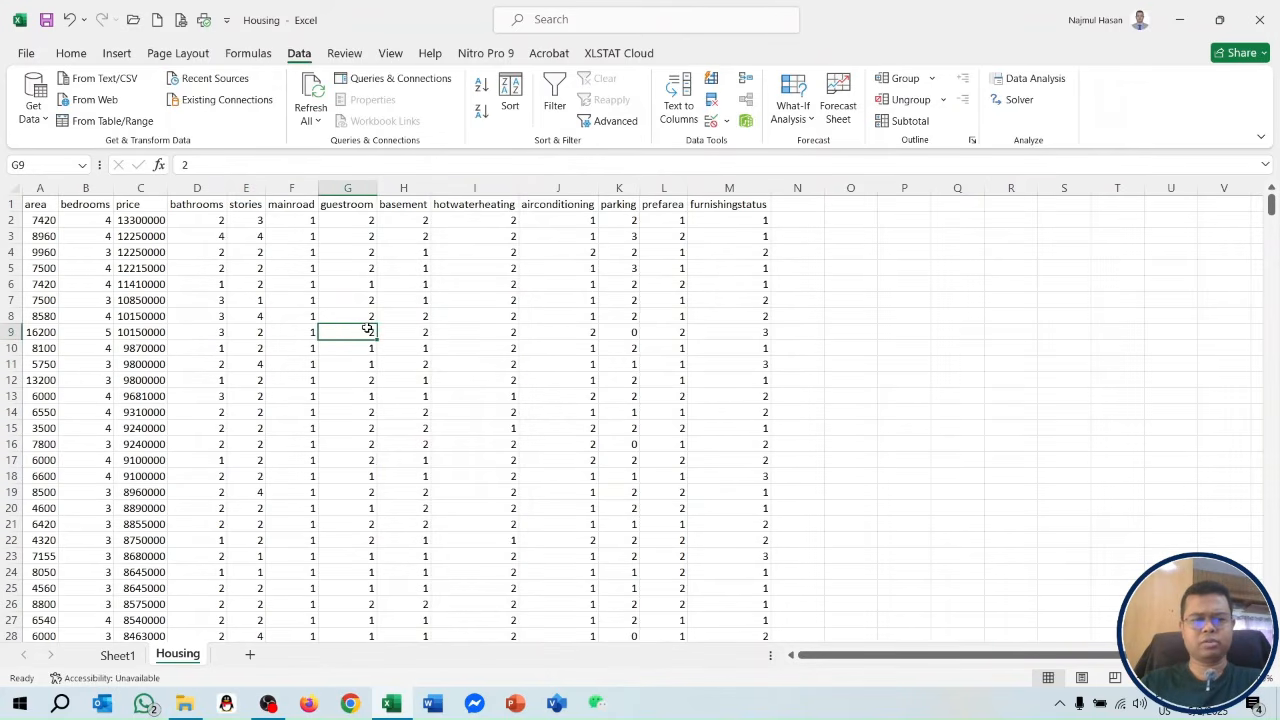
{"action": "left_click", "coordinate": [1030, 79]}
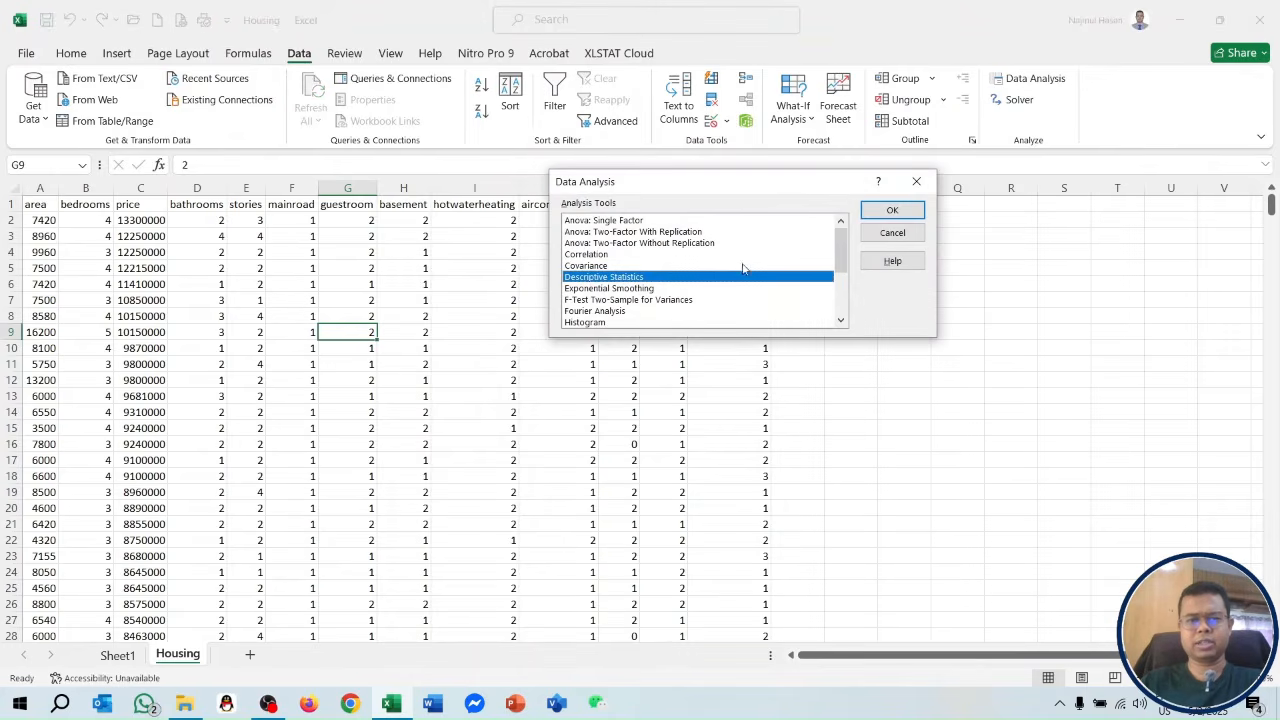
{"action": "left_click", "coordinate": [884, 209]}
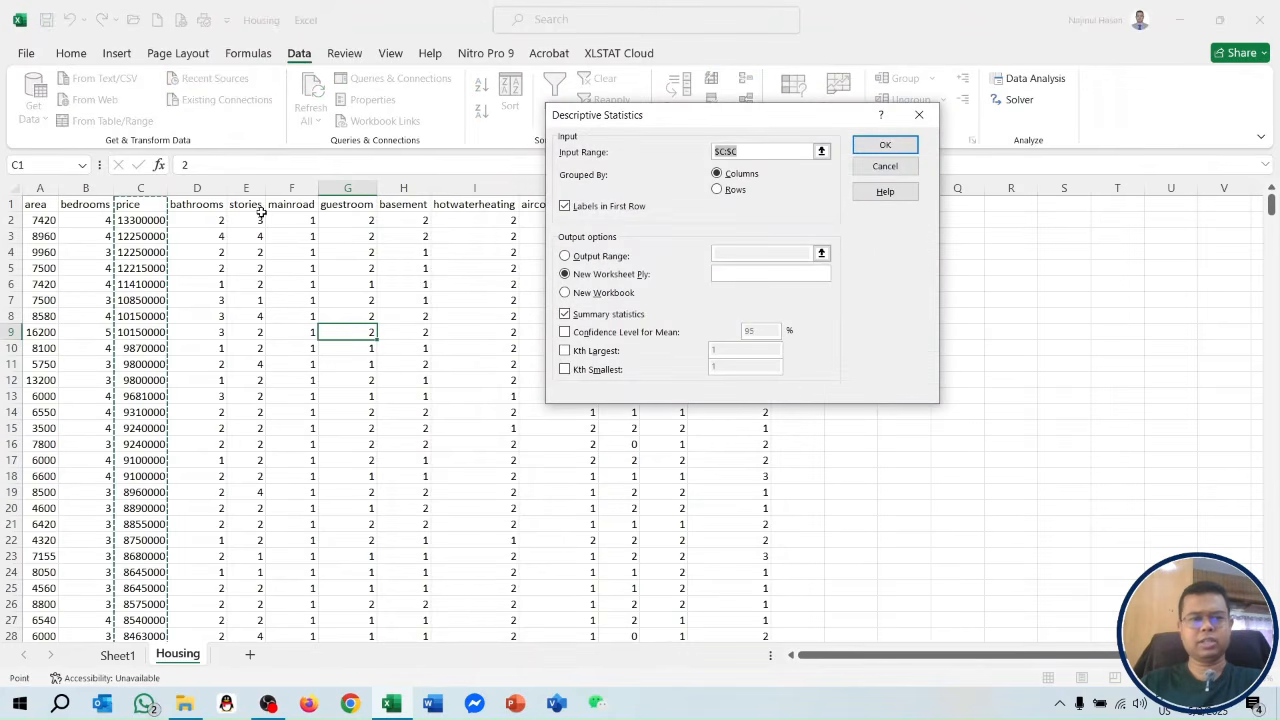
{"action": "left_click_drag", "start_coordinate": [40, 188], "coordinate": [712, 210]}
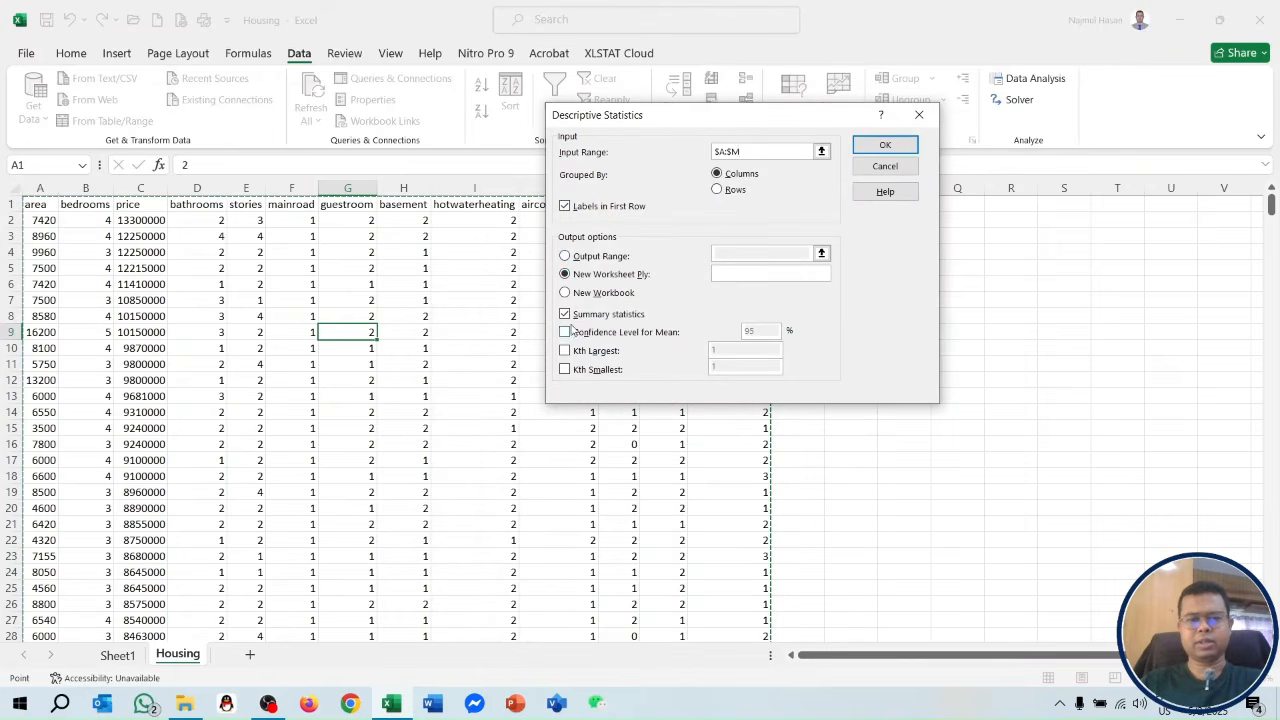
{"action": "left_click", "coordinate": [885, 145]}
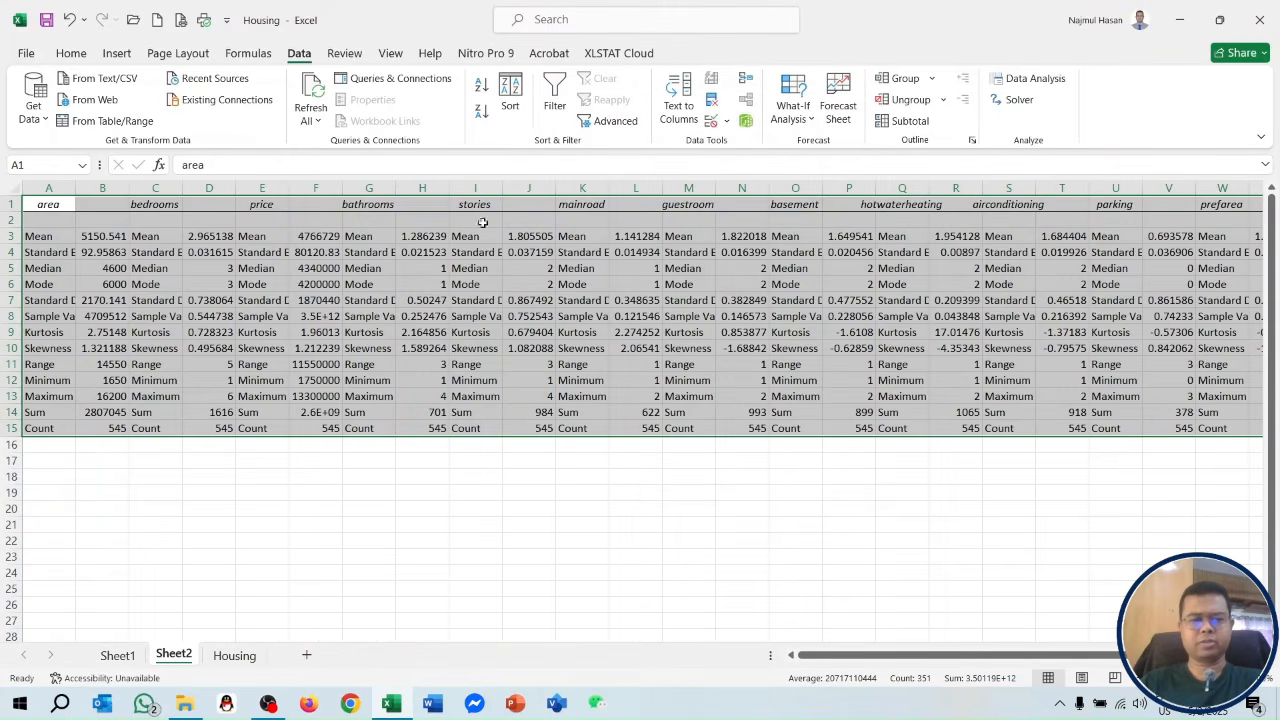
- Autofit all column widths on the new sheet of statistics for all variables
{"action": "left_click", "coordinate": [608, 516]}
{"action": "left_click", "coordinate": [12, 188]}
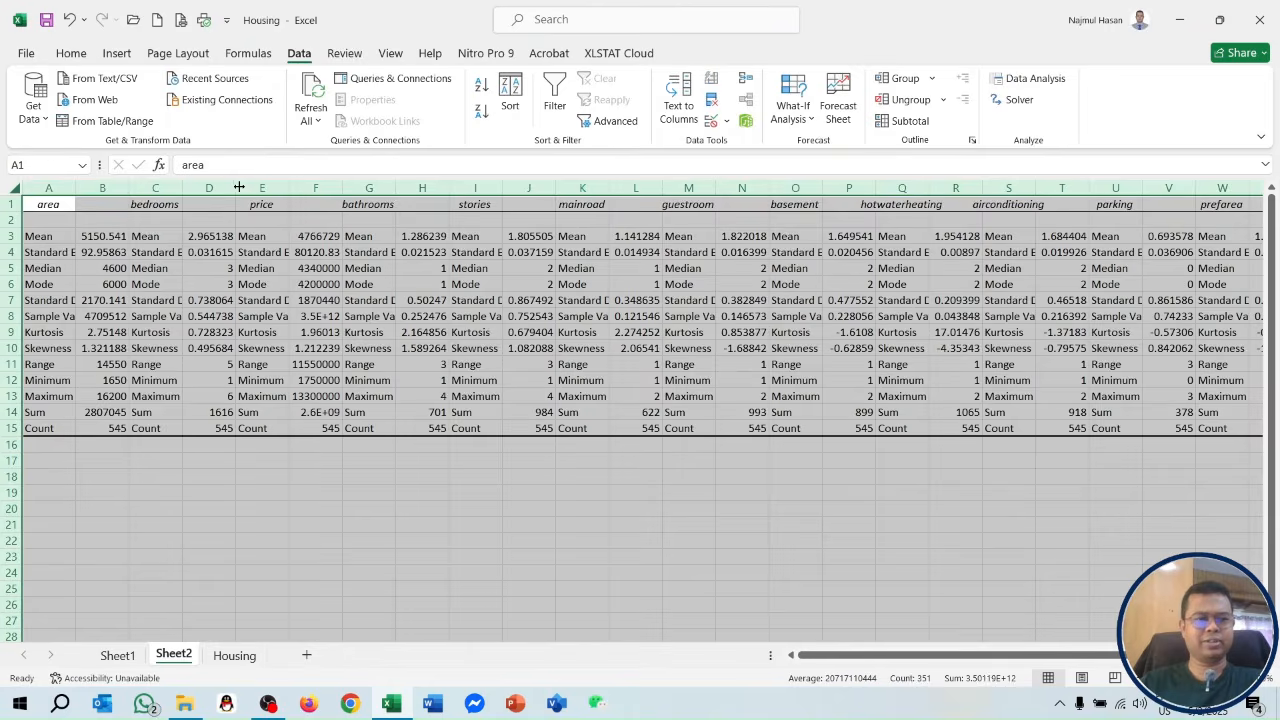
{"action": "double_click", "coordinate": [239, 187]}
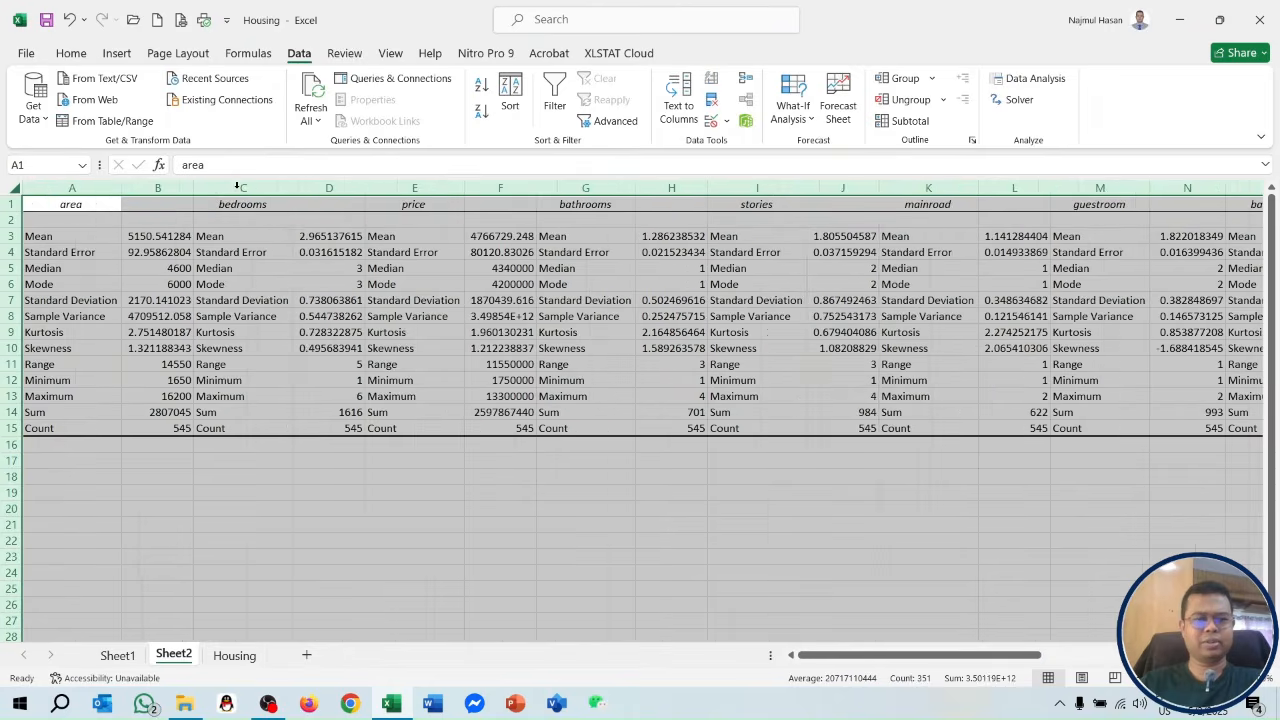
{"action": "left_click", "coordinate": [249, 552]}
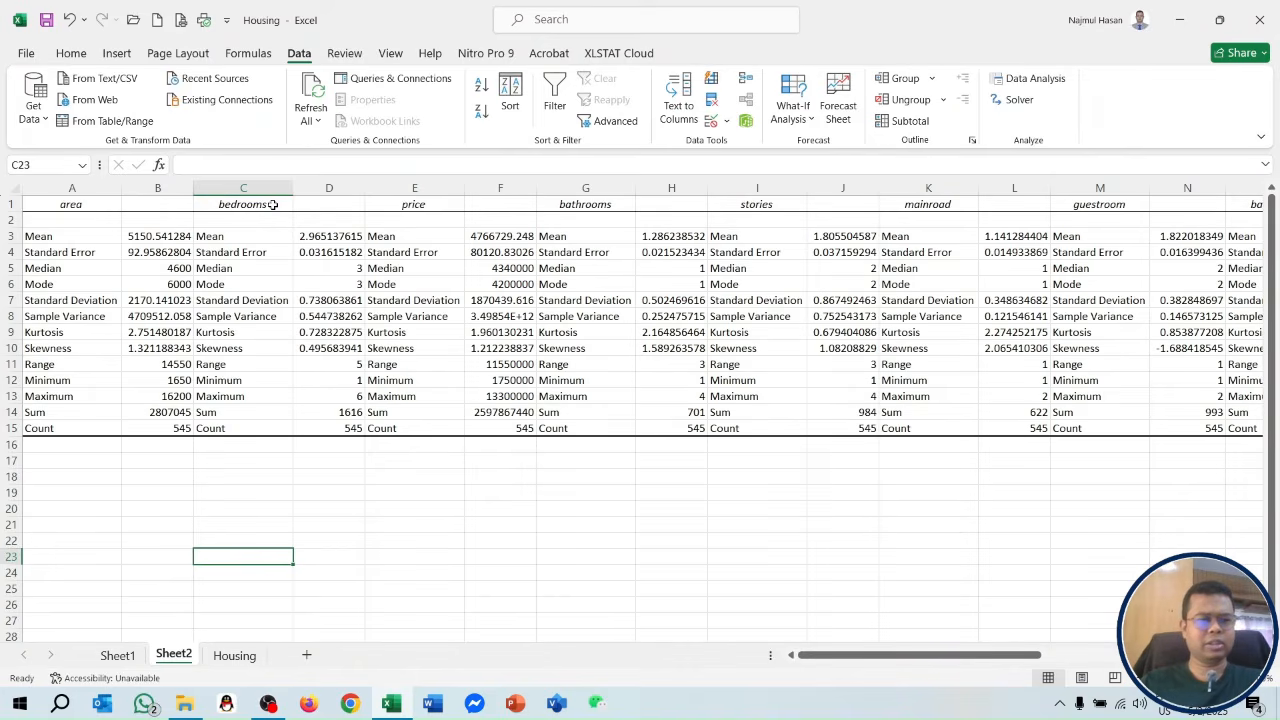
{"action": "left_click_drag", "start_coordinate": [242, 239], "coordinate": [211, 423]}
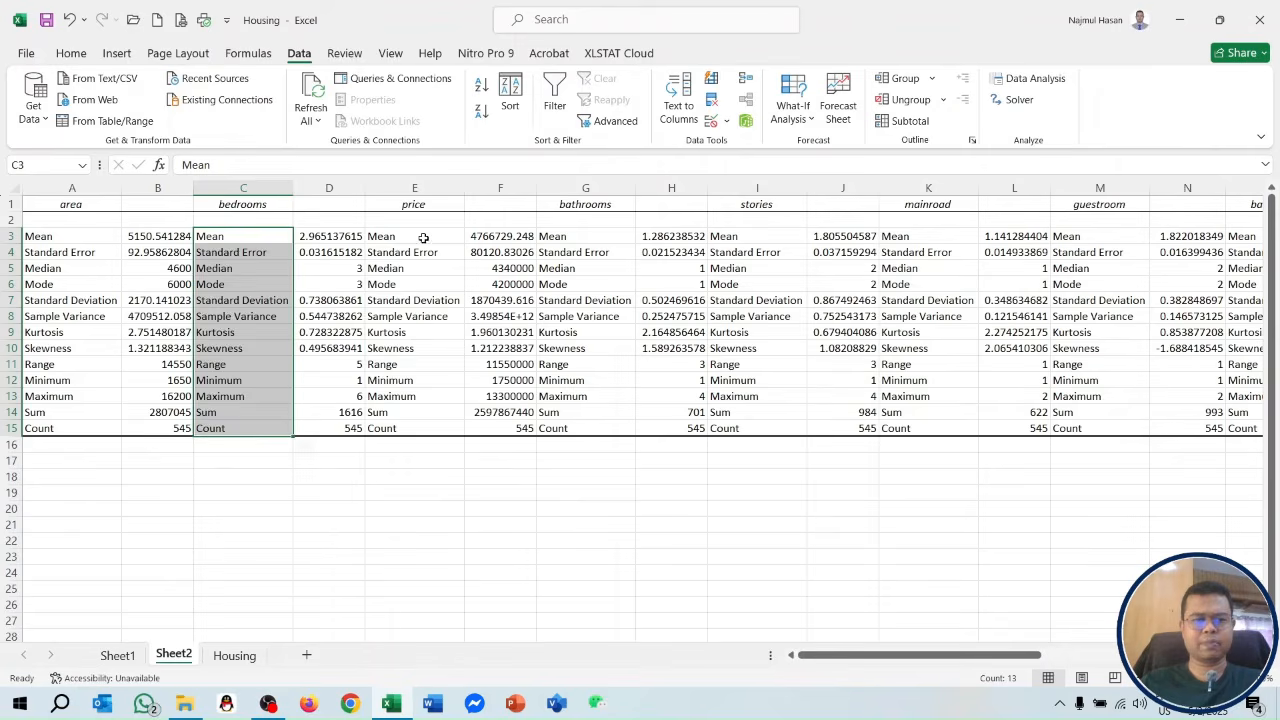
{"action": "left_click_drag", "start_coordinate": [423, 237], "coordinate": [414, 426]}
{"action": "left_click", "coordinate": [562, 507]}
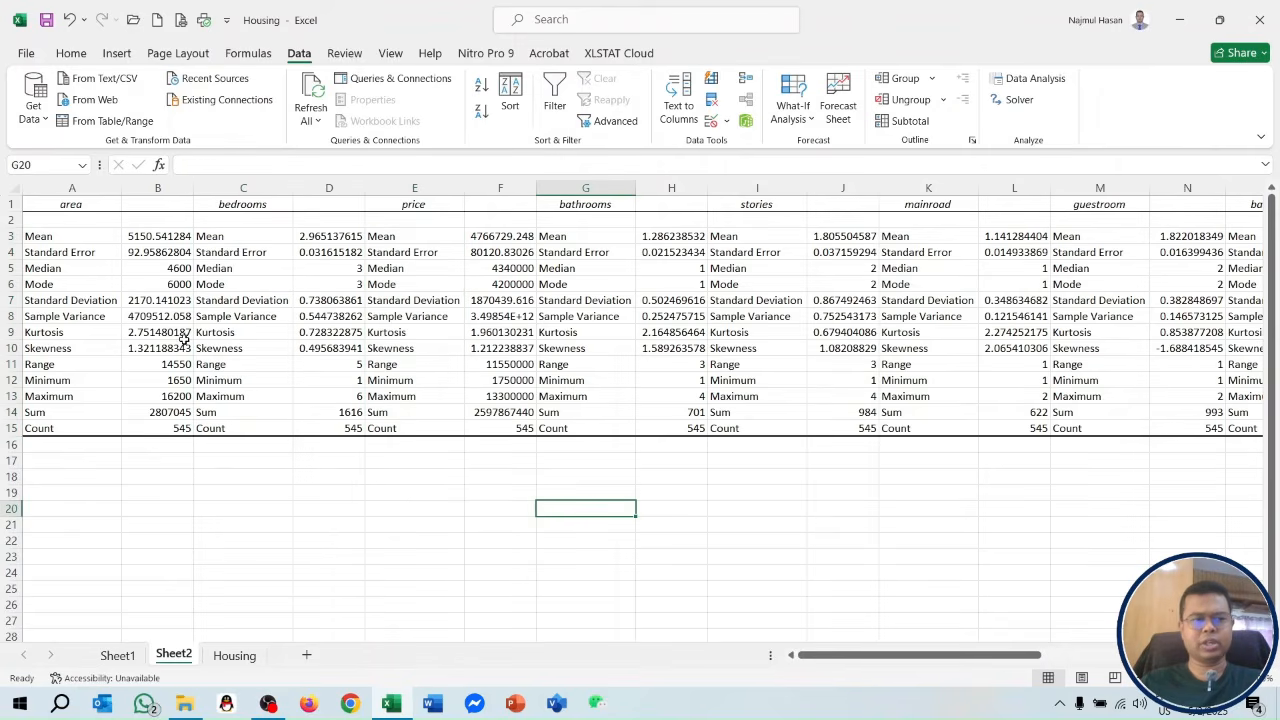
- Copy the entire statistics table, rows 1 to 15, from the area column through furnishingstatus
{"action": "left_click", "coordinate": [44, 204]}
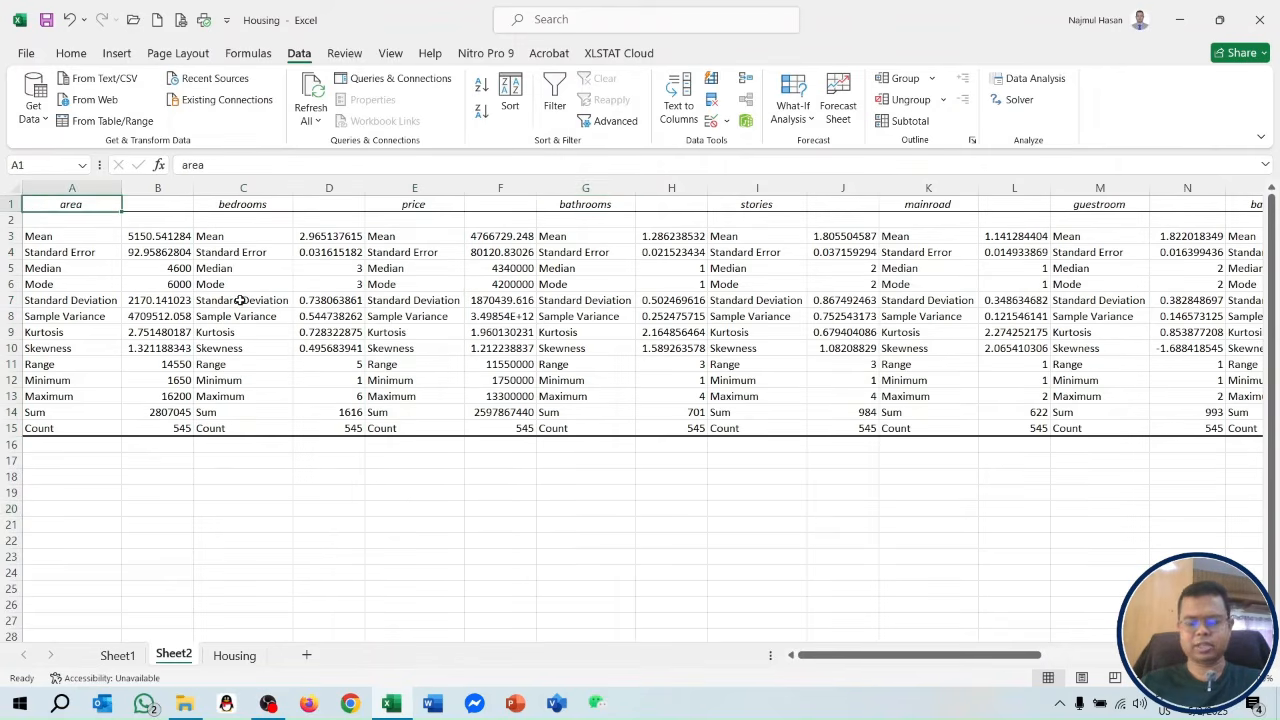
{"action": "key", "text": "shift+Right"}
{"action": "key", "text": "shift+Right"}
{"action": "key", "text": "shift+Right"}
{"action": "key", "text": "shift+Right"}
{"action": "key", "text": "shift+Right"}
{"action": "key", "text": "shift+Right"}
{"action": "key", "text": "shift+Right"}
{"action": "key", "text": "shift+Right"}
{"action": "key", "text": "shift+Right"}
{"action": "key", "text": "shift+Right"}
{"action": "key", "text": "shift+Right"}
{"action": "key", "text": "shift+Right"}
{"action": "key", "text": "shift+Right"}
{"action": "key", "text": "shift+Right"}
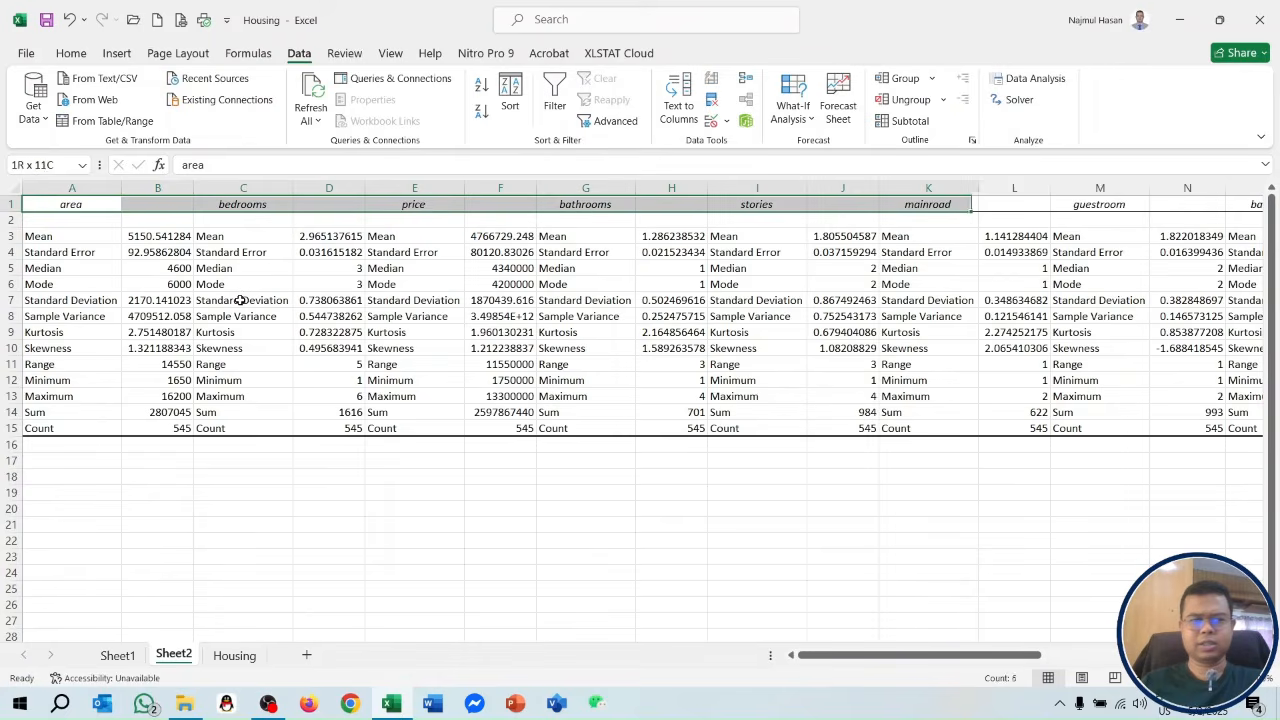
{"action": "key", "text": "shift+Right"}
{"action": "key", "text": "shift+Right"}
{"action": "key", "text": "shift+Right"}
{"action": "key", "text": "shift+Right"}
{"action": "key", "text": "shift+Right"}
{"action": "key", "text": "shift+Right"}
{"action": "key", "text": "shift+Right"}
{"action": "key", "text": "shift+Right"}
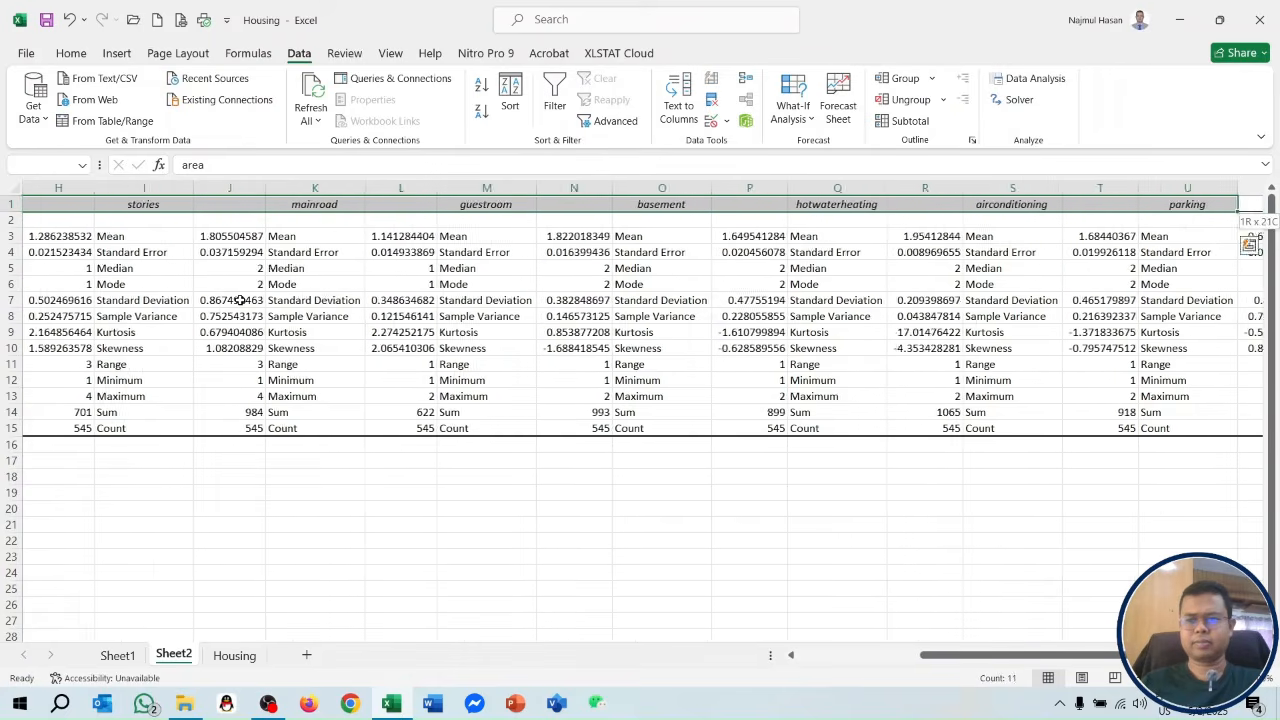
{"action": "key", "text": "shift+Right"}
{"action": "key", "text": "shift+Right"}
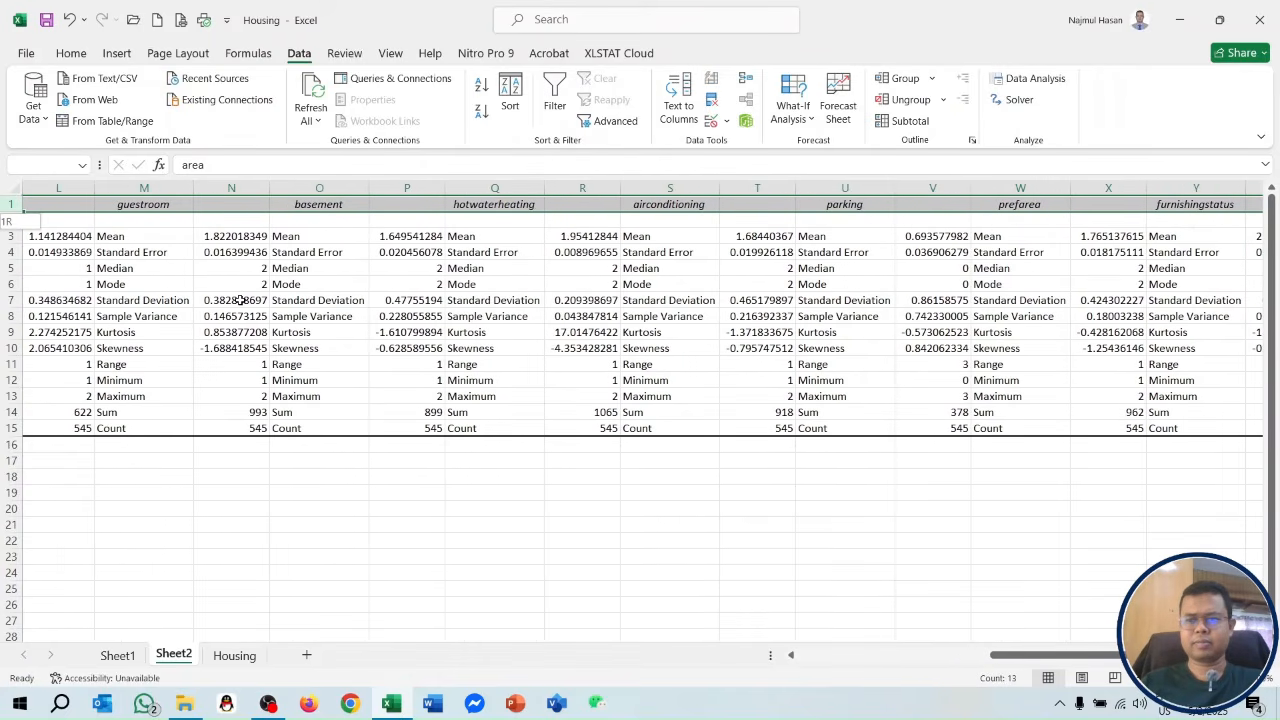
{"action": "key", "text": "ctrl+shift+Down"}
{"action": "key", "text": "ctrl+shift+Down"}
{"action": "key", "text": "ctrl+shift+Down"}
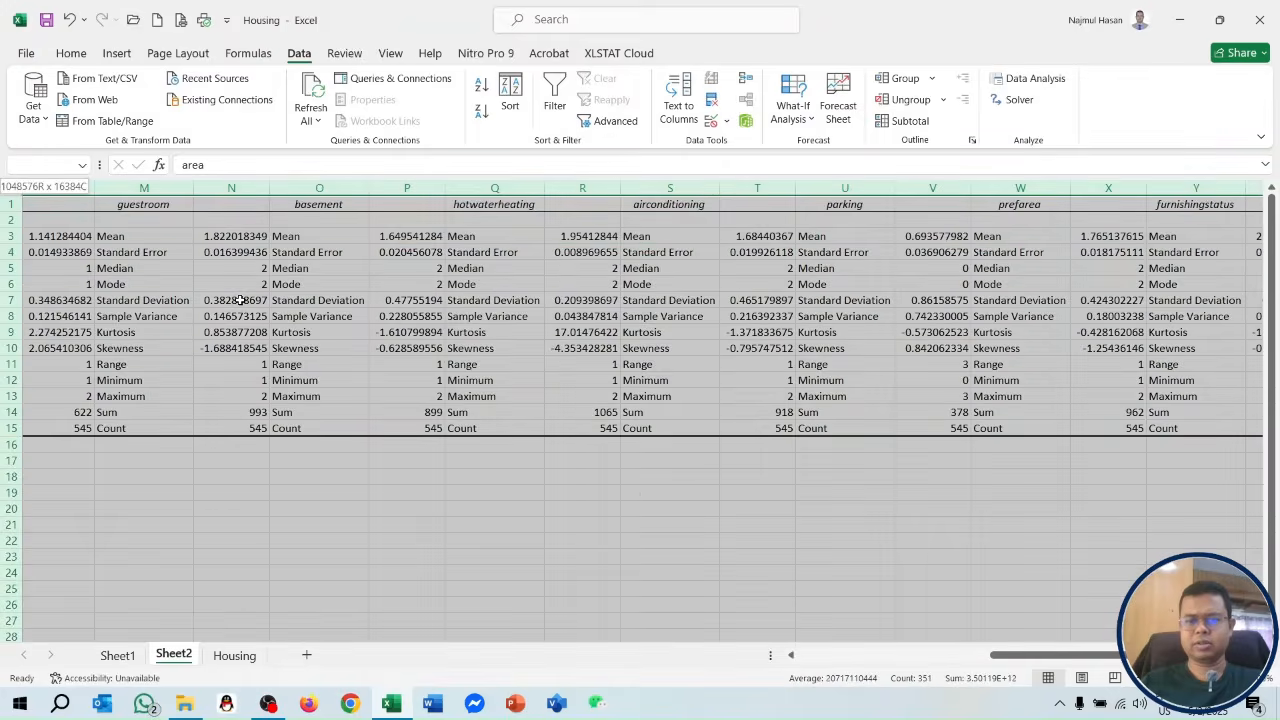
{"action": "key", "text": "ctrl+shift+Up"}
{"action": "key", "text": "ctrl+c"}
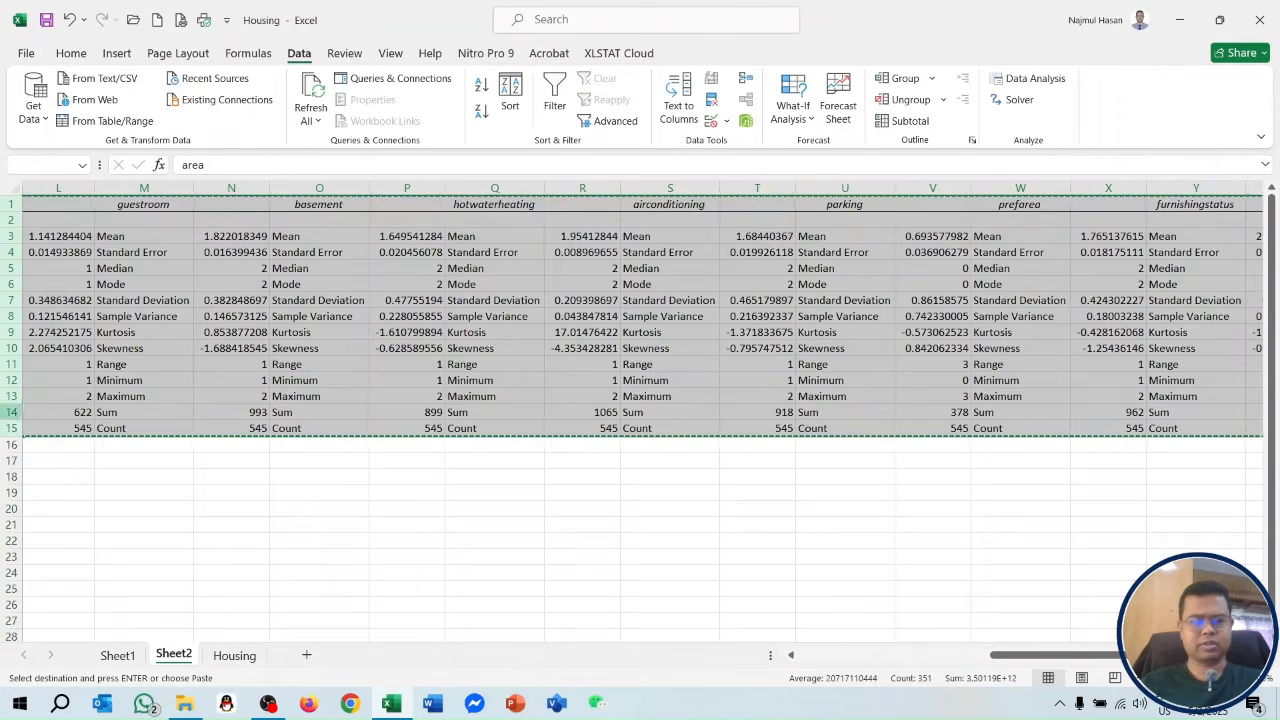
- Paste the copied statistics table transposed at cell A18, below the original table
{"action": "scroll", "coordinate": [1037, 658], "scroll_direction": "left", "scroll_amount": 5}
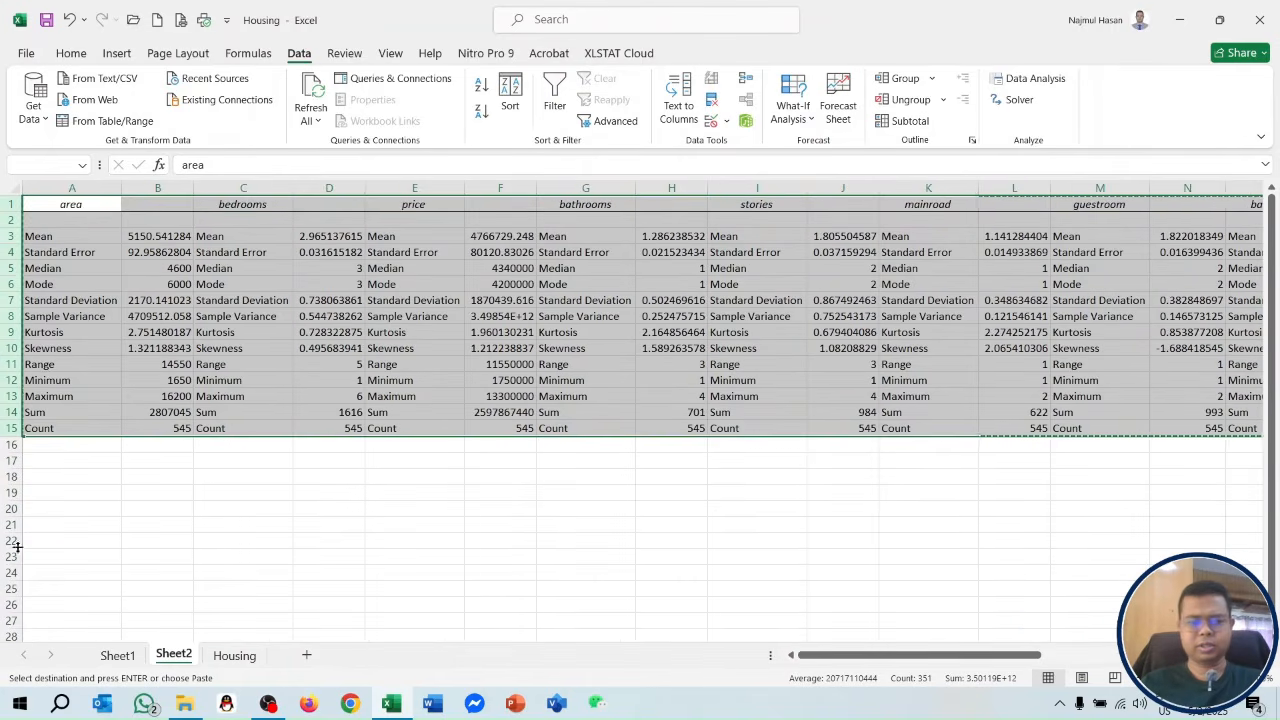
{"action": "left_click", "coordinate": [110, 480]}
{"action": "right_click", "coordinate": [110, 480]}
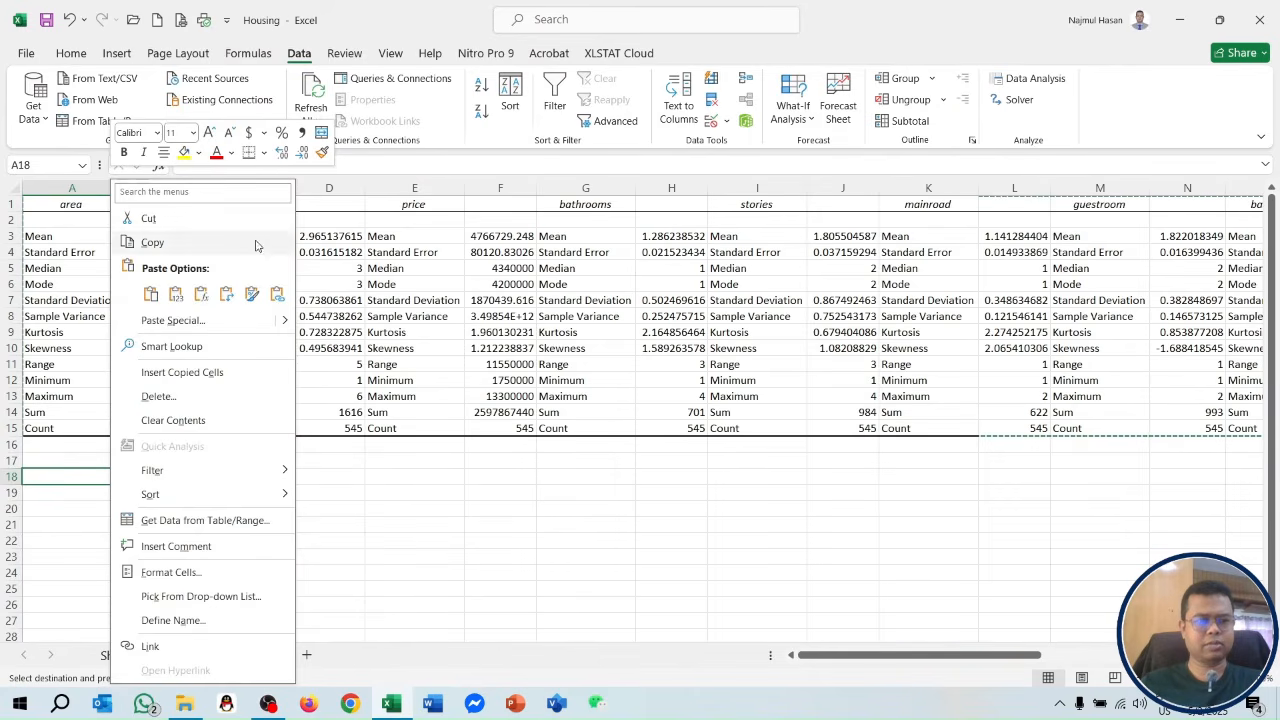
{"action": "left_click", "coordinate": [226, 294]}
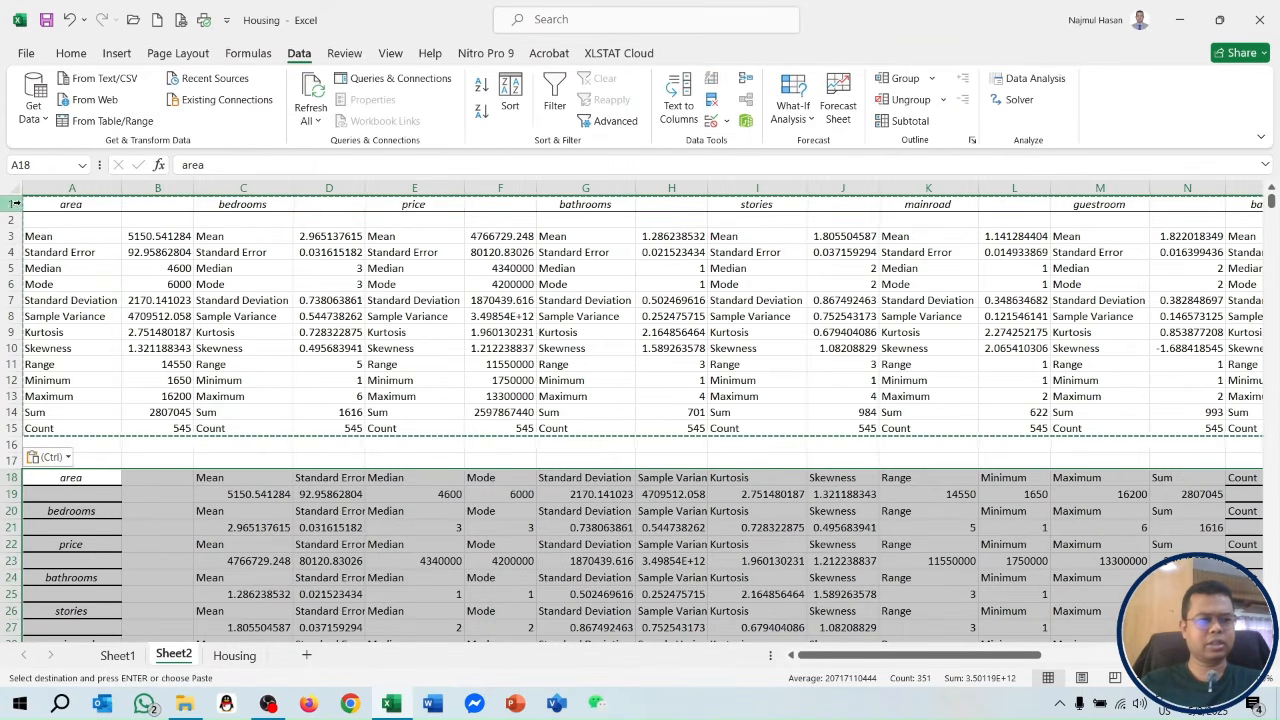
- Delete rows 1 to 15 containing the original, untransposed statistics table
{"action": "left_click_drag", "start_coordinate": [10, 204], "coordinate": [9, 428]}
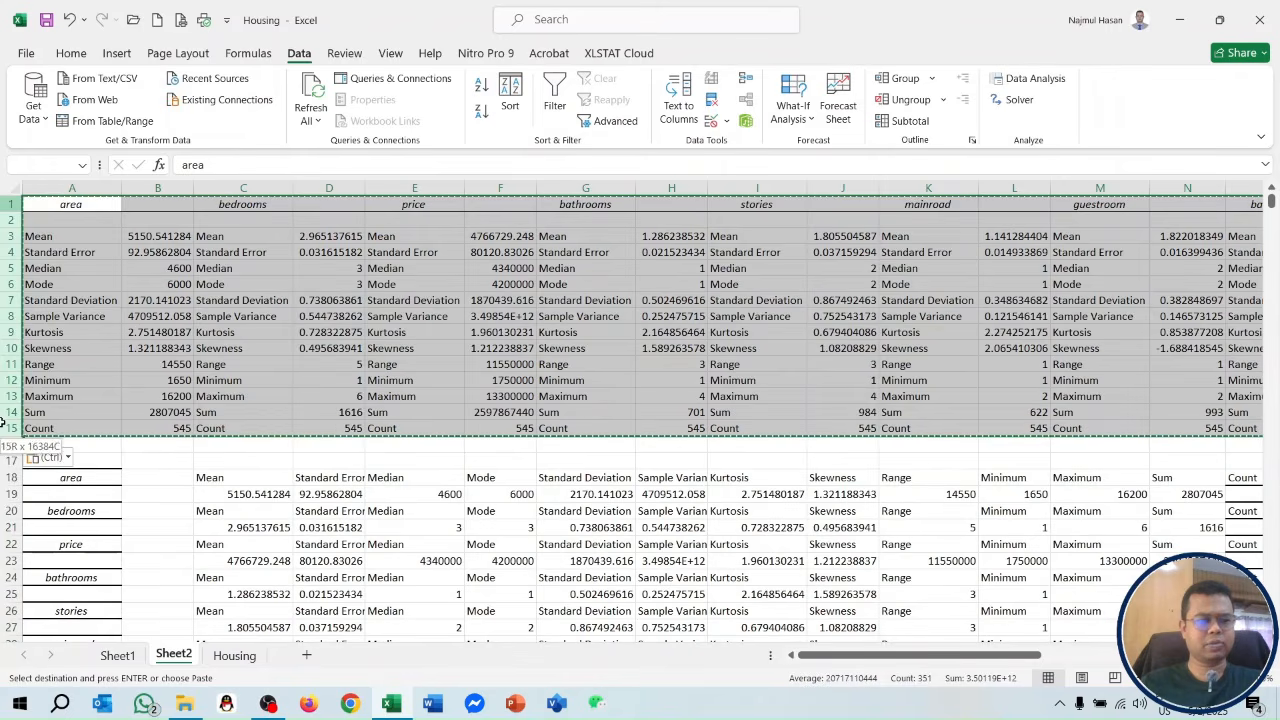
{"action": "right_click", "coordinate": [10, 428]}
{"action": "left_click", "coordinate": [55, 262]}
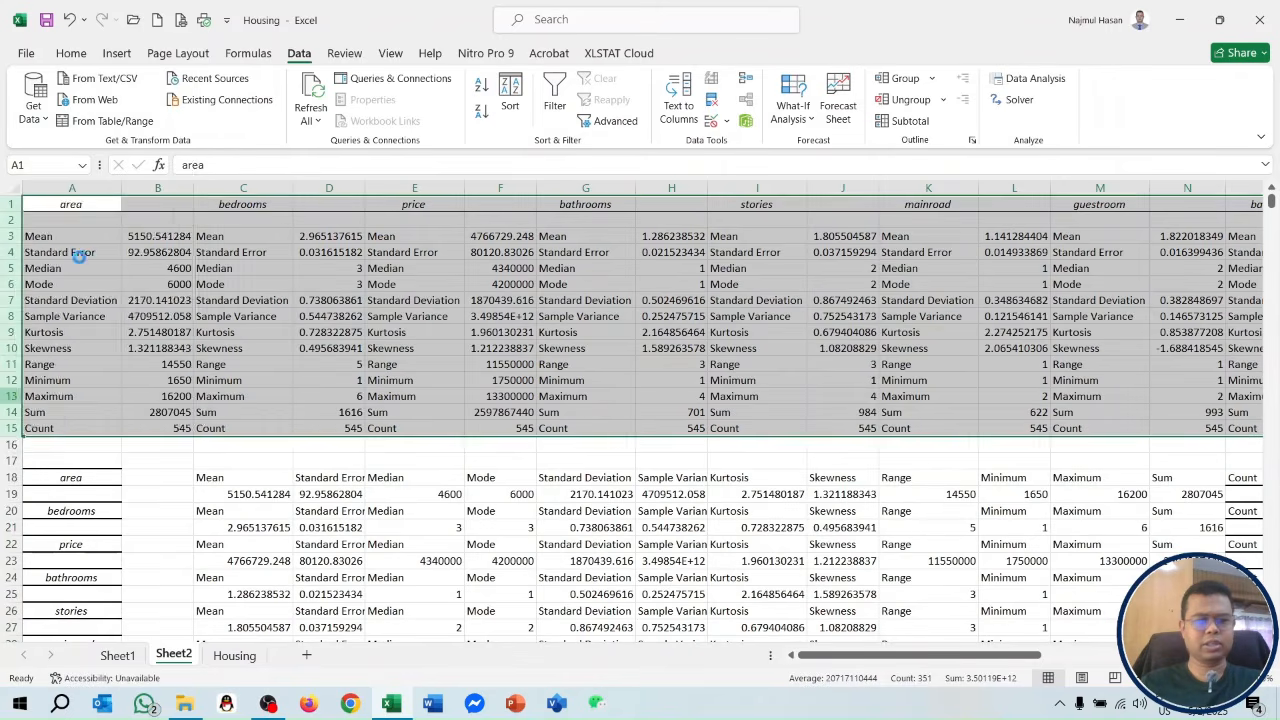
{"action": "scroll", "coordinate": [672, 440], "scroll_direction": "down", "scroll_amount": 4}
{"action": "scroll", "coordinate": [672, 440], "scroll_direction": "up", "scroll_amount": 4}
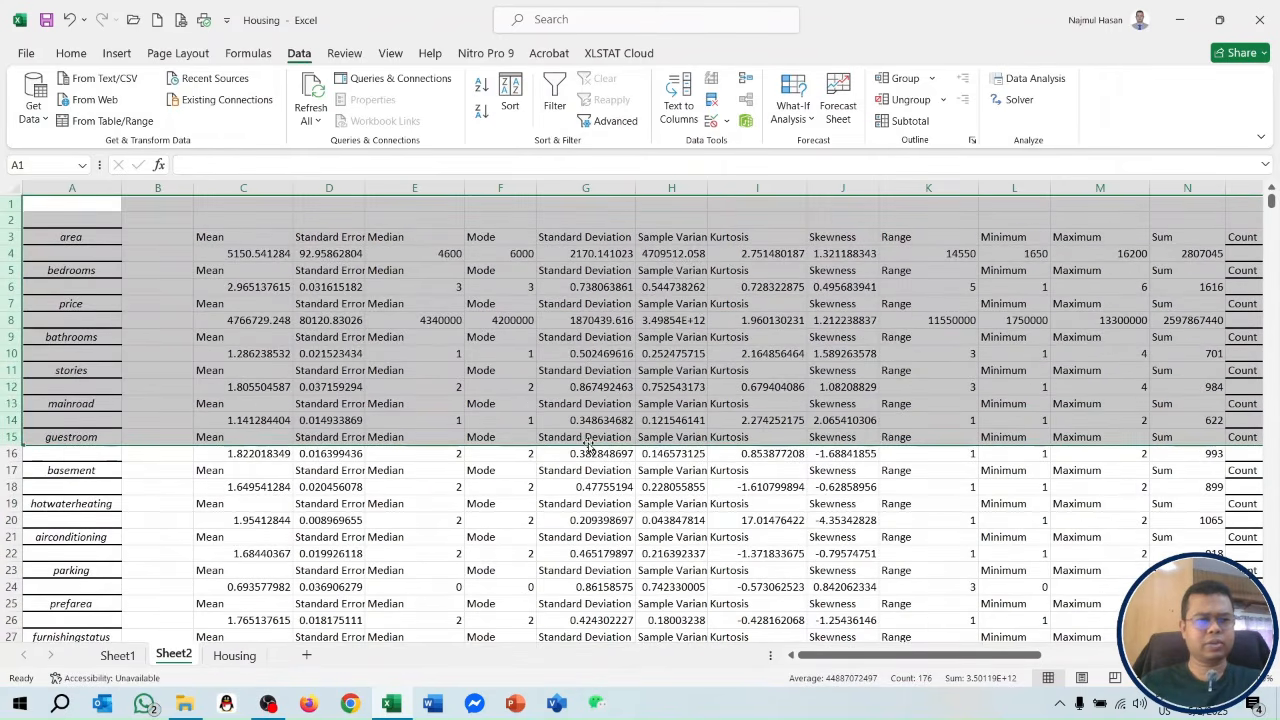
- Delete the repeated statistic headings in cells B5 to O5, shifting the cells below up
{"action": "left_click", "coordinate": [127, 272]}
{"action": "key", "text": "ctrl+shift+Right"}
{"action": "key", "text": "ctrl+shift+Right"}
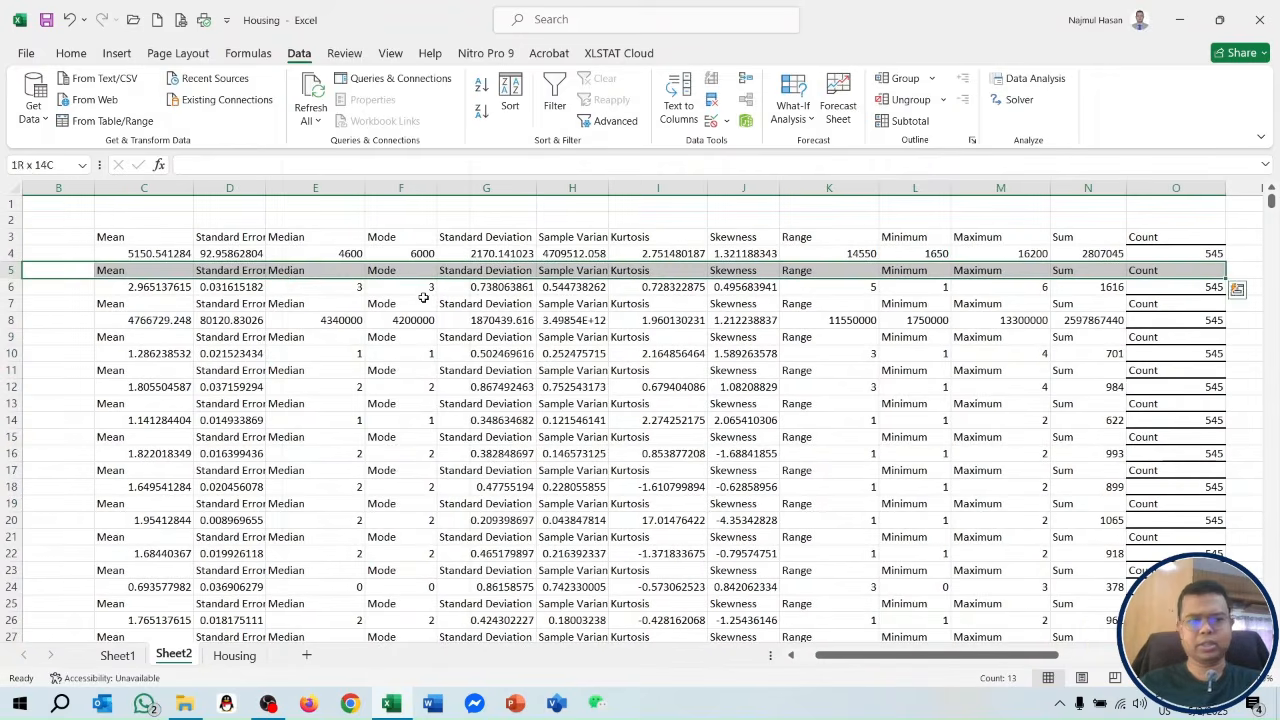
{"action": "right_click", "coordinate": [283, 270]}
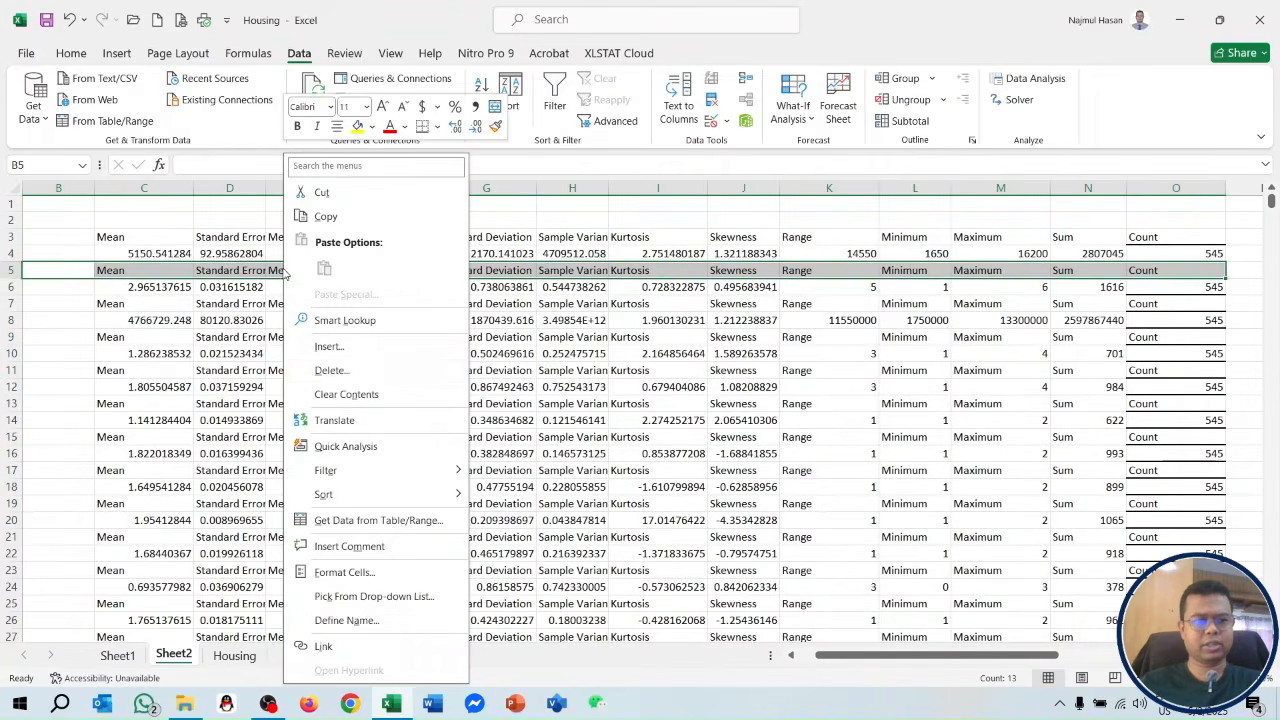
{"action": "left_click", "coordinate": [331, 370]}
{"action": "left_click", "coordinate": [318, 391]}
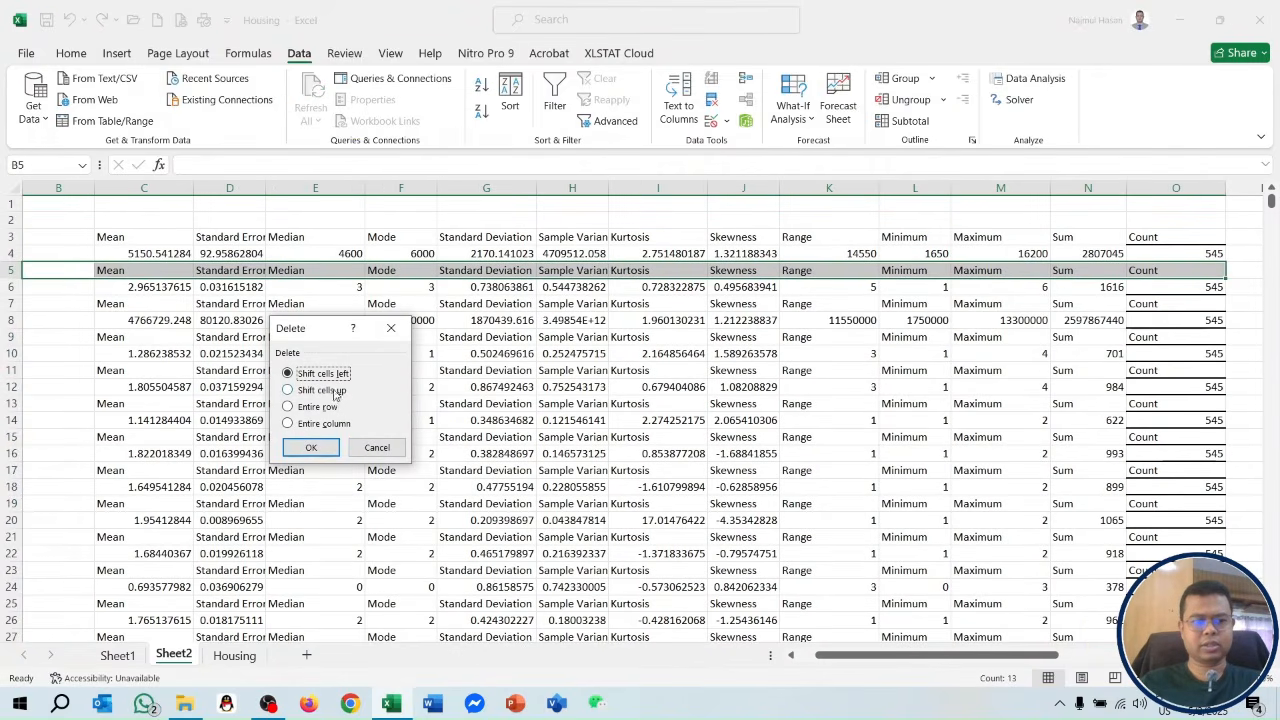
{"action": "left_click", "coordinate": [310, 448]}
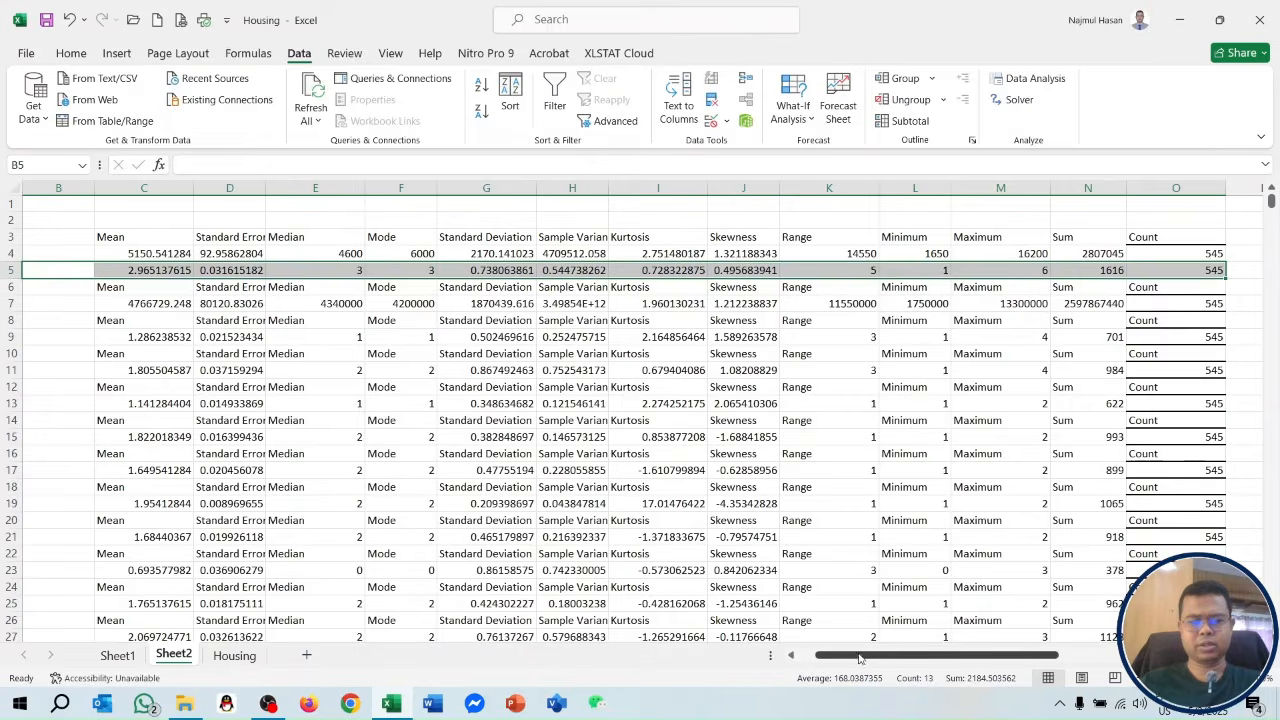
- Delete every even-numbered row from 6 to 28, removing the remaining repeated statistic headings and the empty row under the table
{"action": "scroll", "coordinate": [188, 431], "scroll_direction": "left", "scroll_amount": 1}
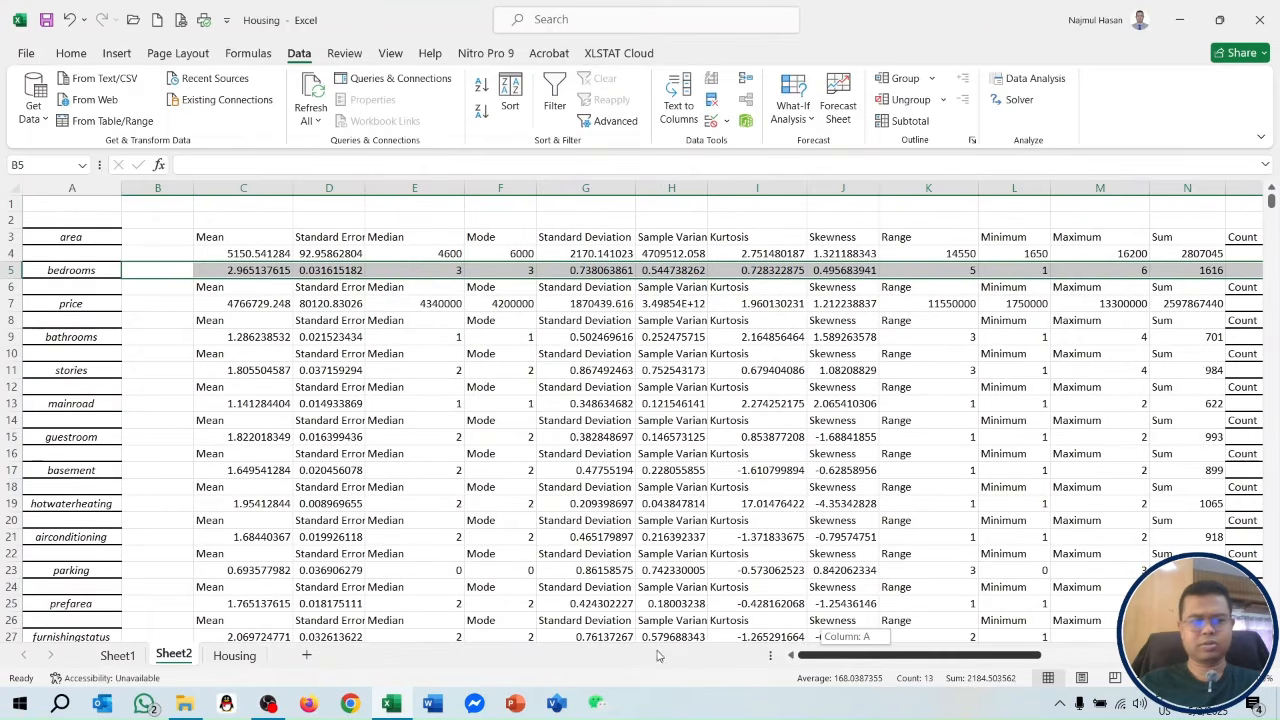
{"action": "left_click", "coordinate": [10, 287]}
{"action": "left_click", "coordinate": [11, 320], "text": "ctrl"}
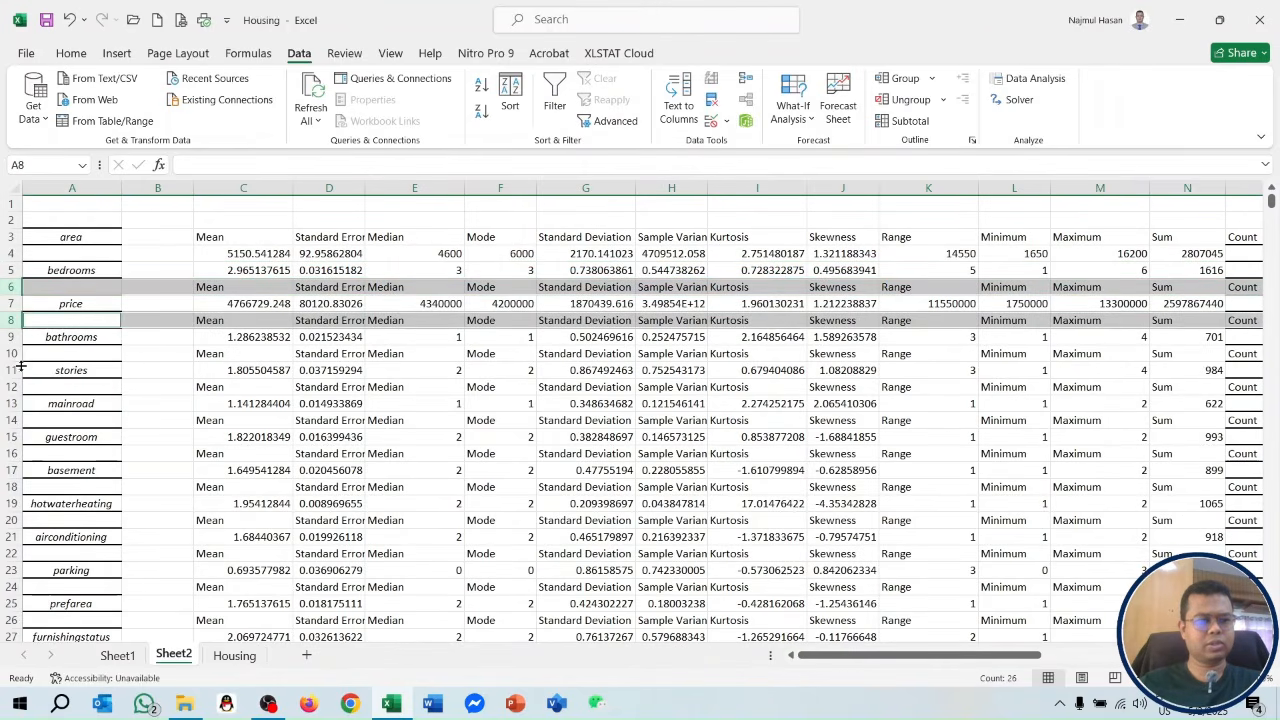
{"action": "left_click", "coordinate": [18, 353], "text": "ctrl"}
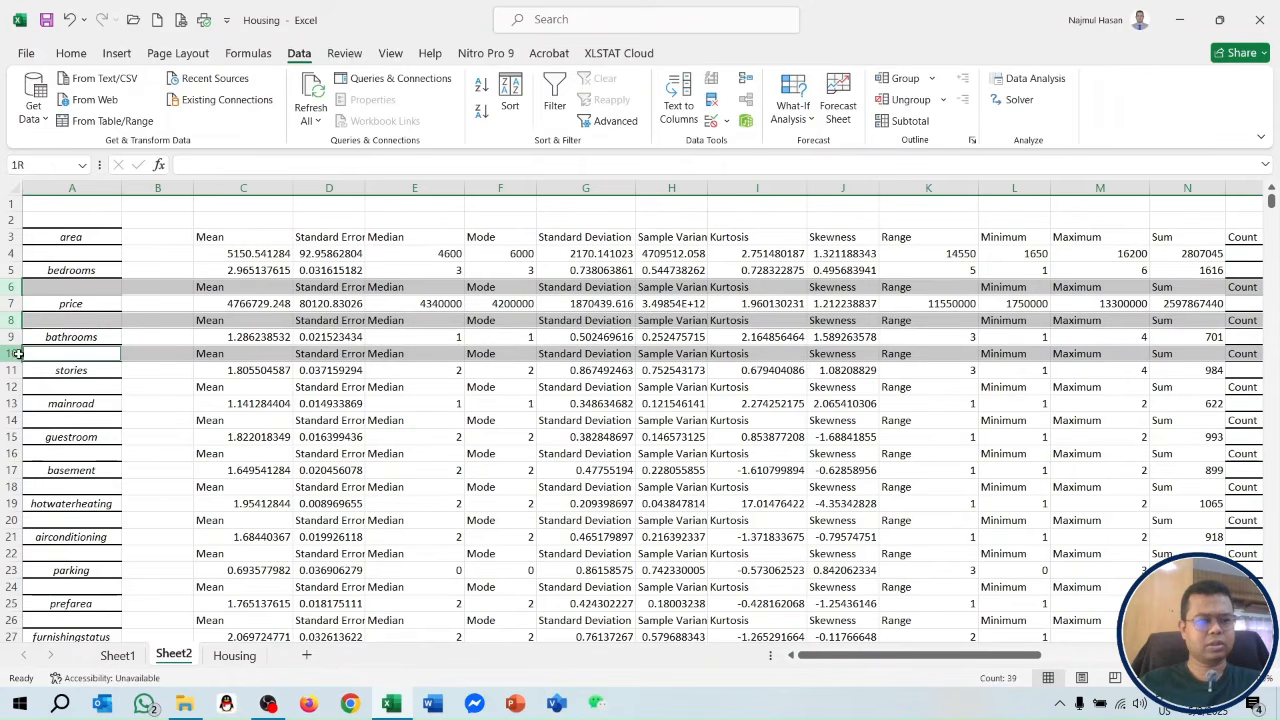
{"action": "left_click", "coordinate": [12, 387], "text": "ctrl"}
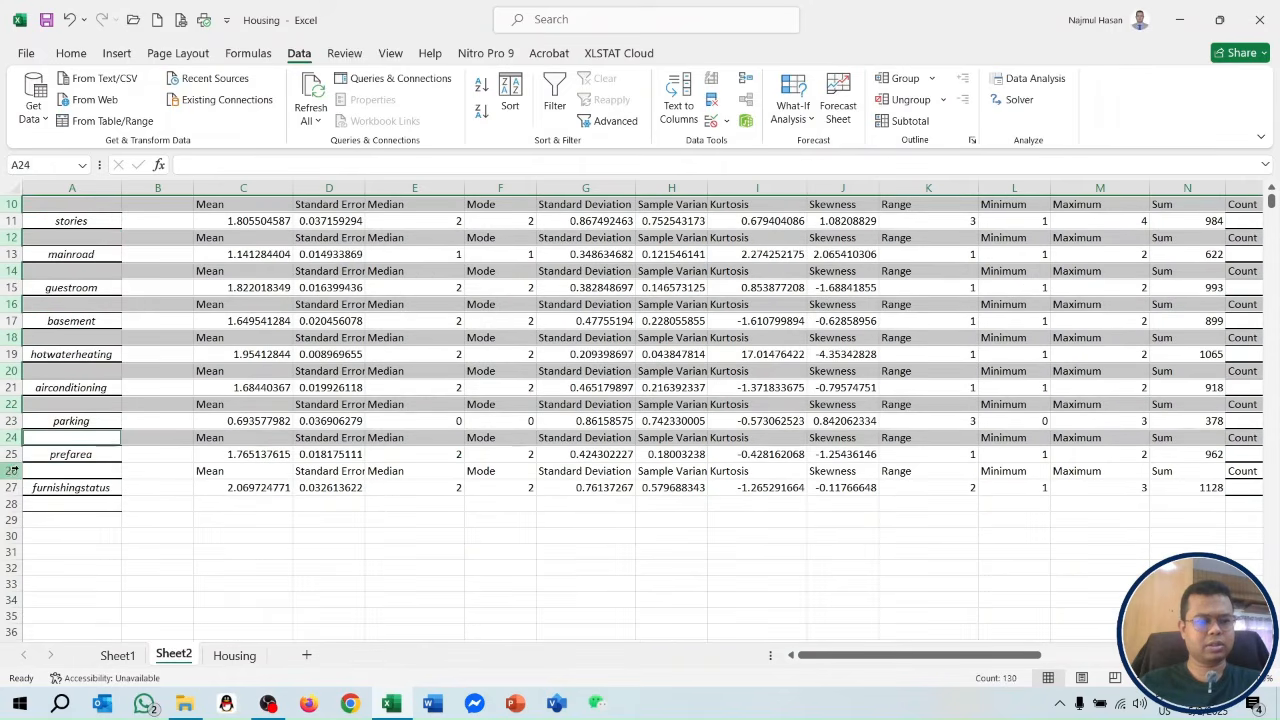
{"action": "left_click", "coordinate": [12, 470], "text": "ctrl"}
{"action": "left_click", "coordinate": [12, 503], "text": "ctrl"}
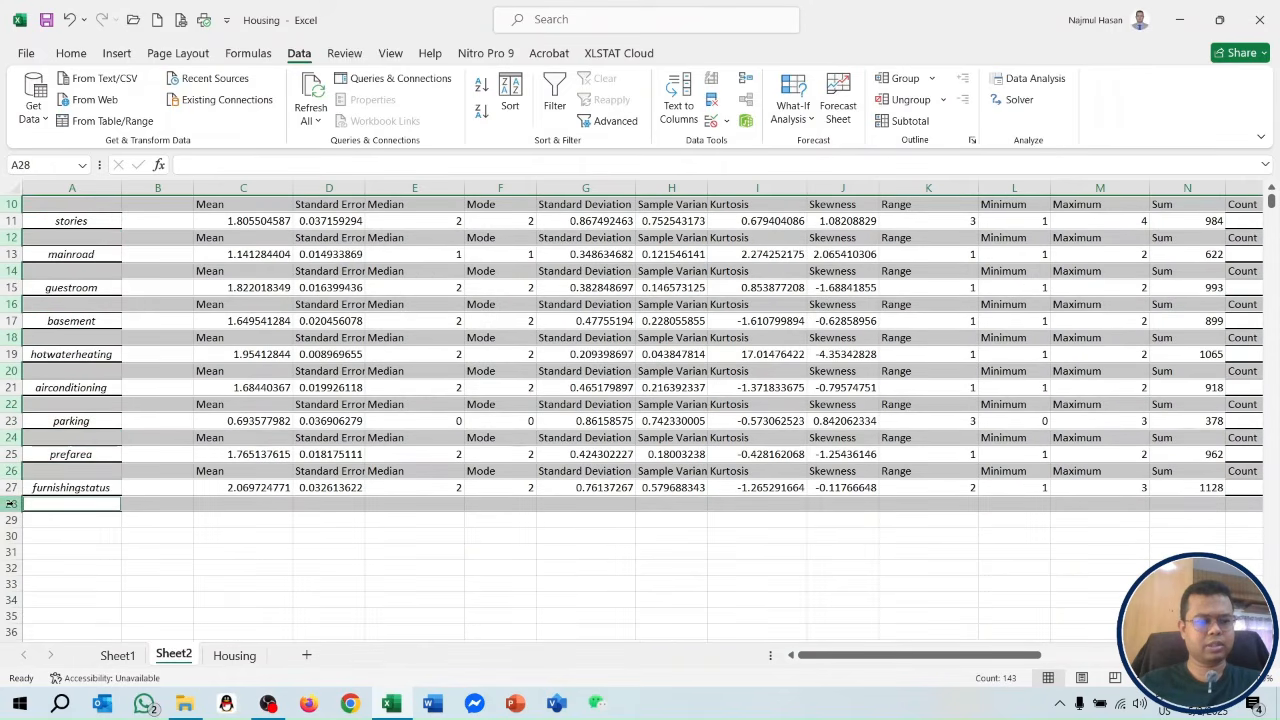
{"action": "right_click", "coordinate": [12, 503]}
{"action": "left_click", "coordinate": [55, 366]}
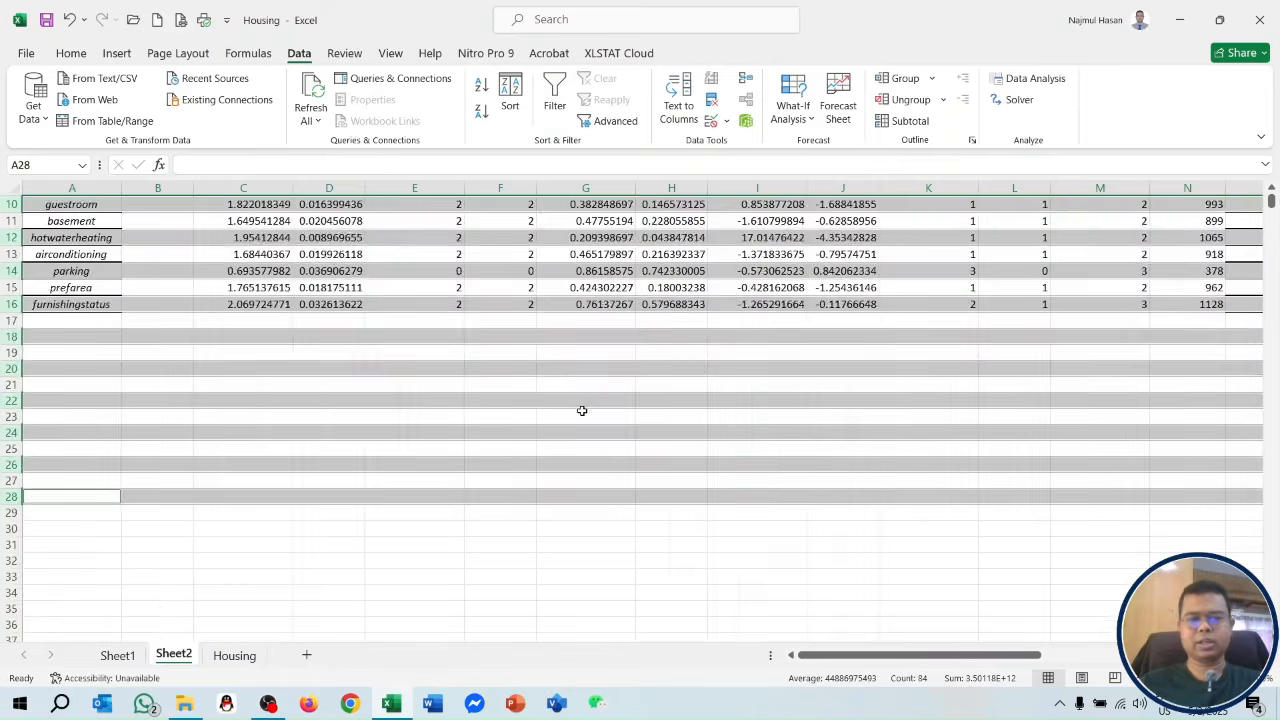
{"action": "scroll", "coordinate": [570, 408], "scroll_direction": "up", "scroll_amount": 3}
{"action": "left_click", "coordinate": [574, 567]}
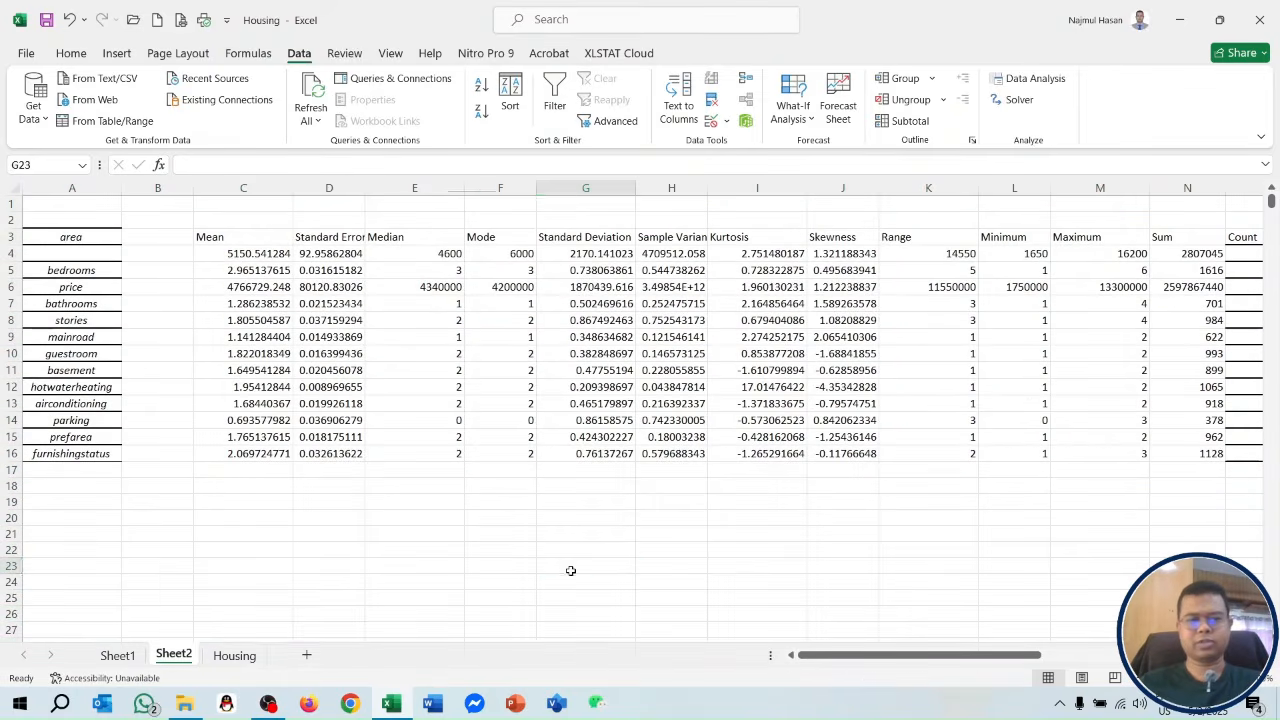
- Delete the entire Count column, column O, from the statistics table
{"action": "scroll", "coordinate": [650, 483], "scroll_direction": "down", "scroll_amount": 1}
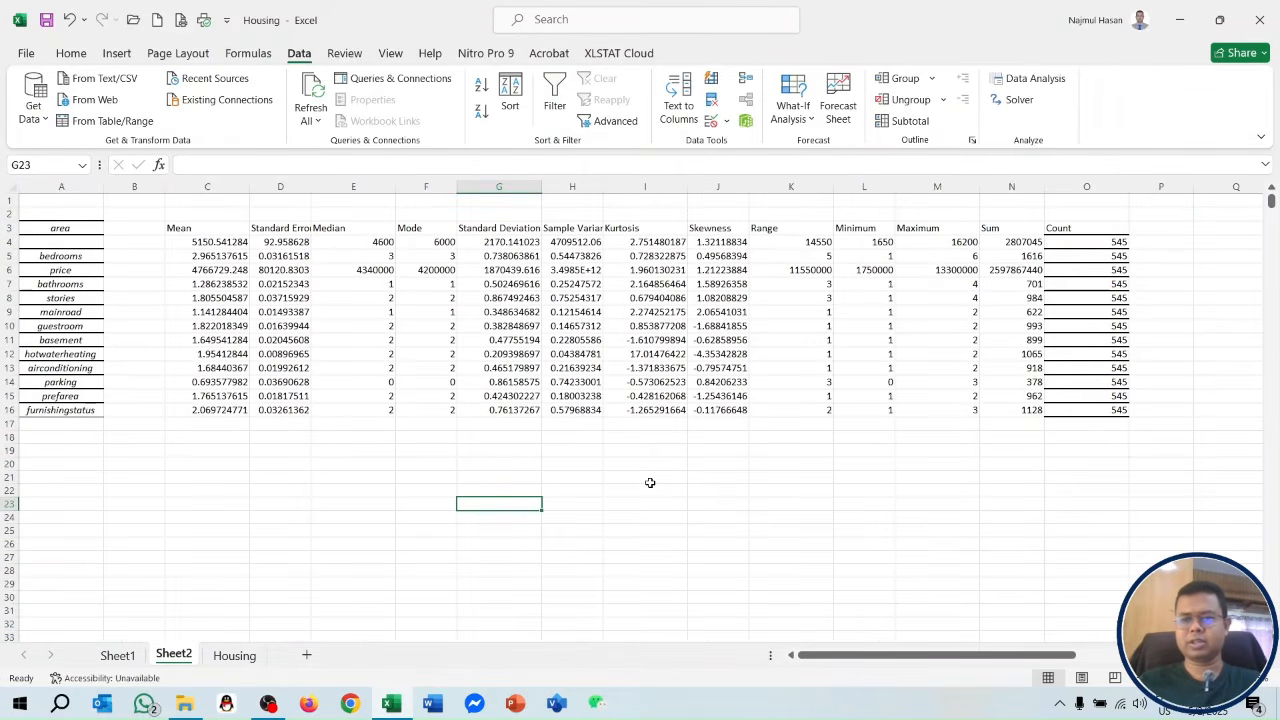
{"action": "left_click", "coordinate": [1086, 187]}
{"action": "right_click", "coordinate": [1098, 188]}
{"action": "left_click", "coordinate": [987, 378]}
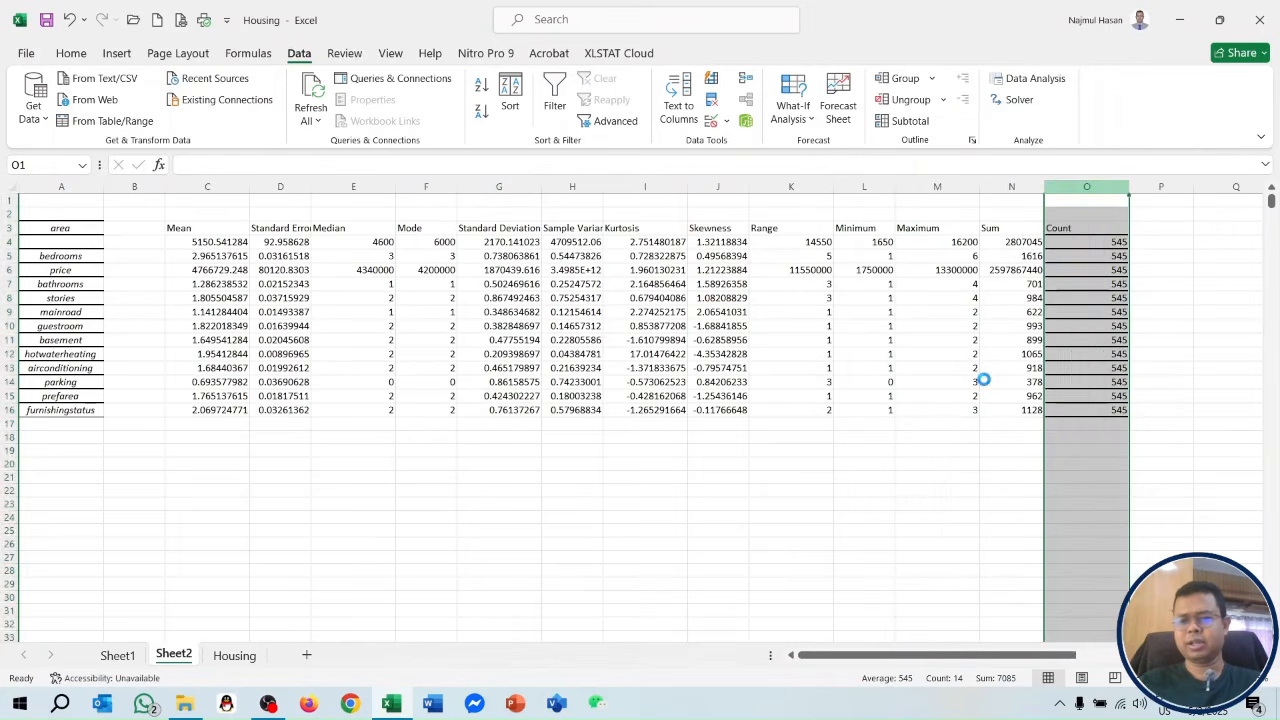
{"action": "left_click", "coordinate": [645, 529]}
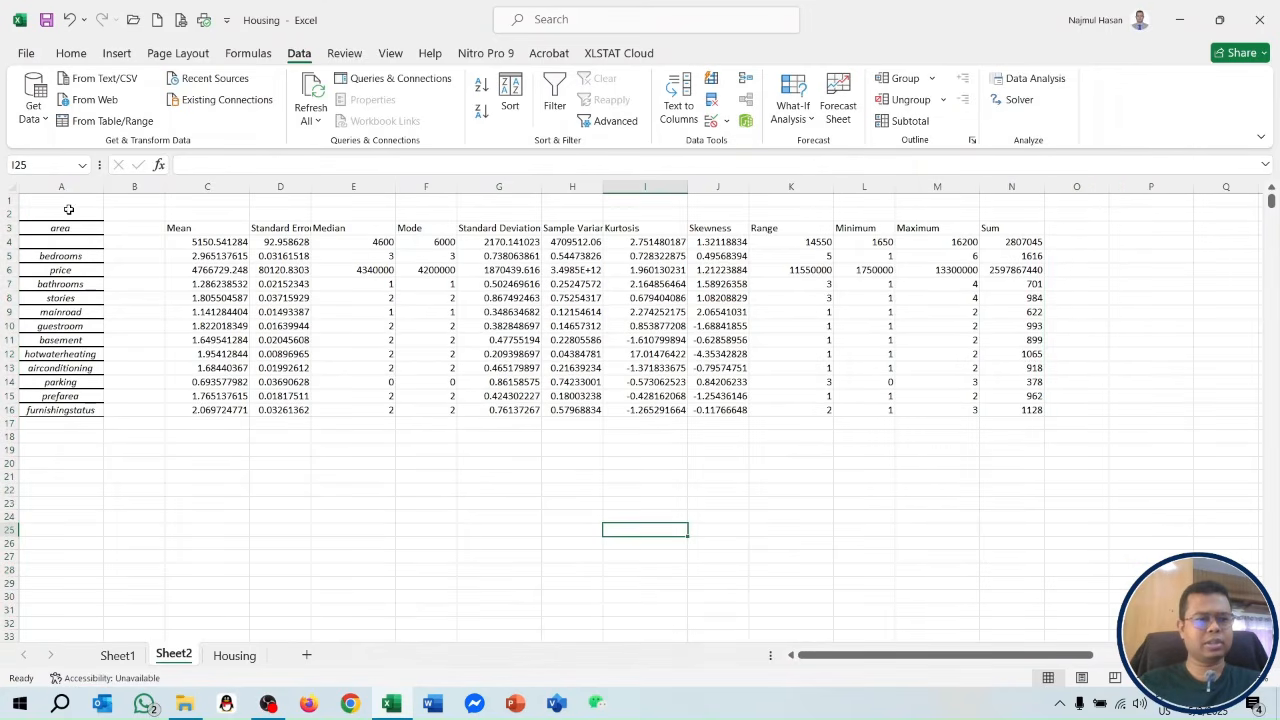
- Apply All Borders to the statistics table in A3:N16 and dismiss the chat notification
{"action": "left_click_drag", "start_coordinate": [96, 228], "coordinate": [1020, 410]}
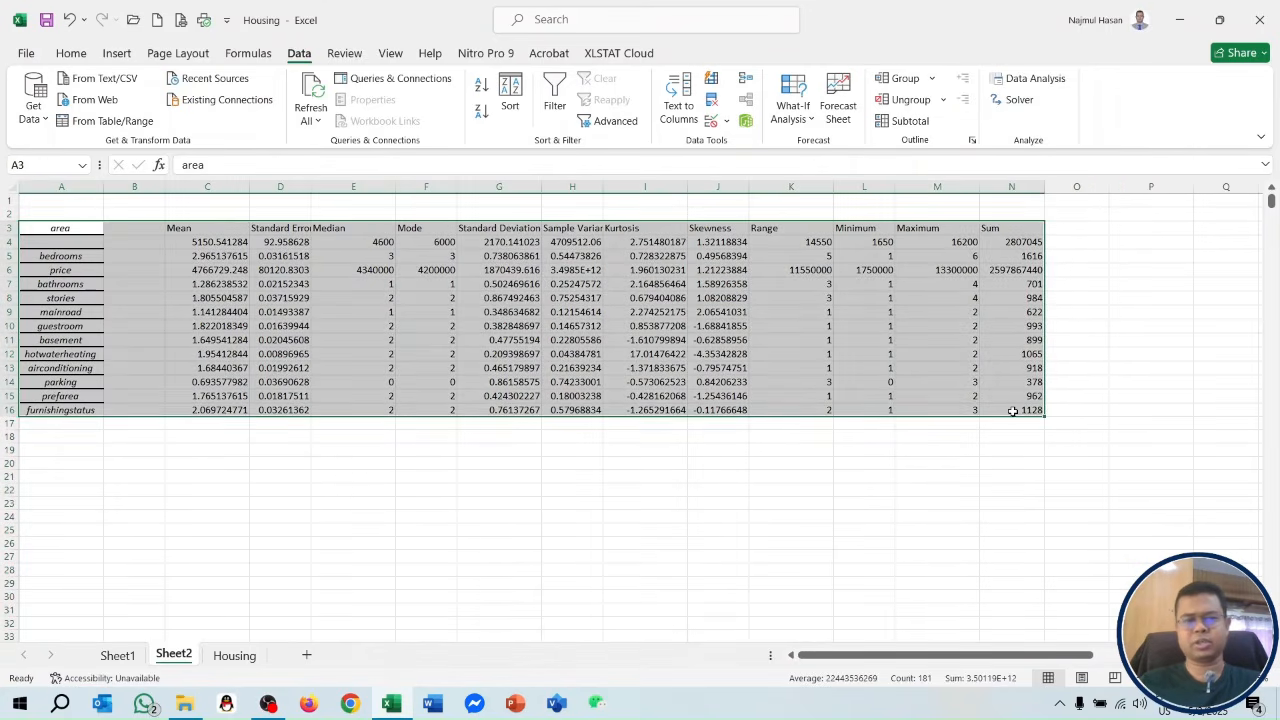
{"action": "left_click", "coordinate": [78, 56]}
{"action": "left_click", "coordinate": [262, 113]}
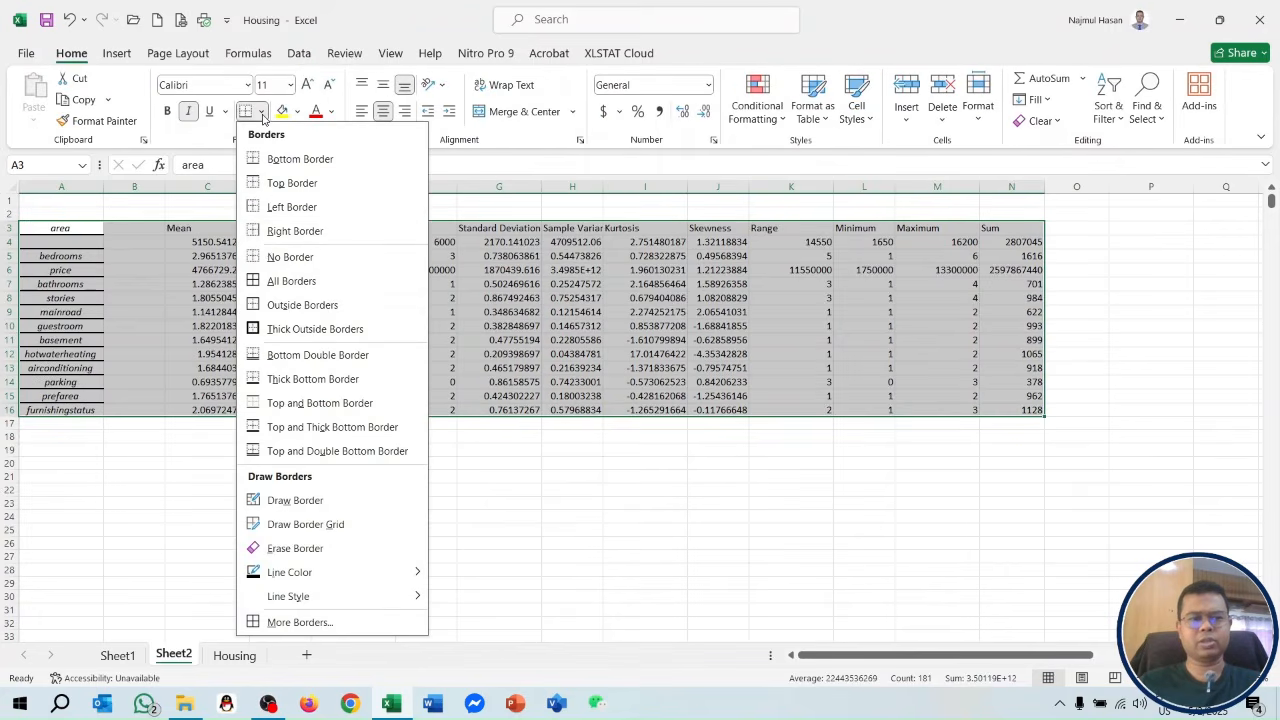
{"action": "left_click", "coordinate": [265, 280]}
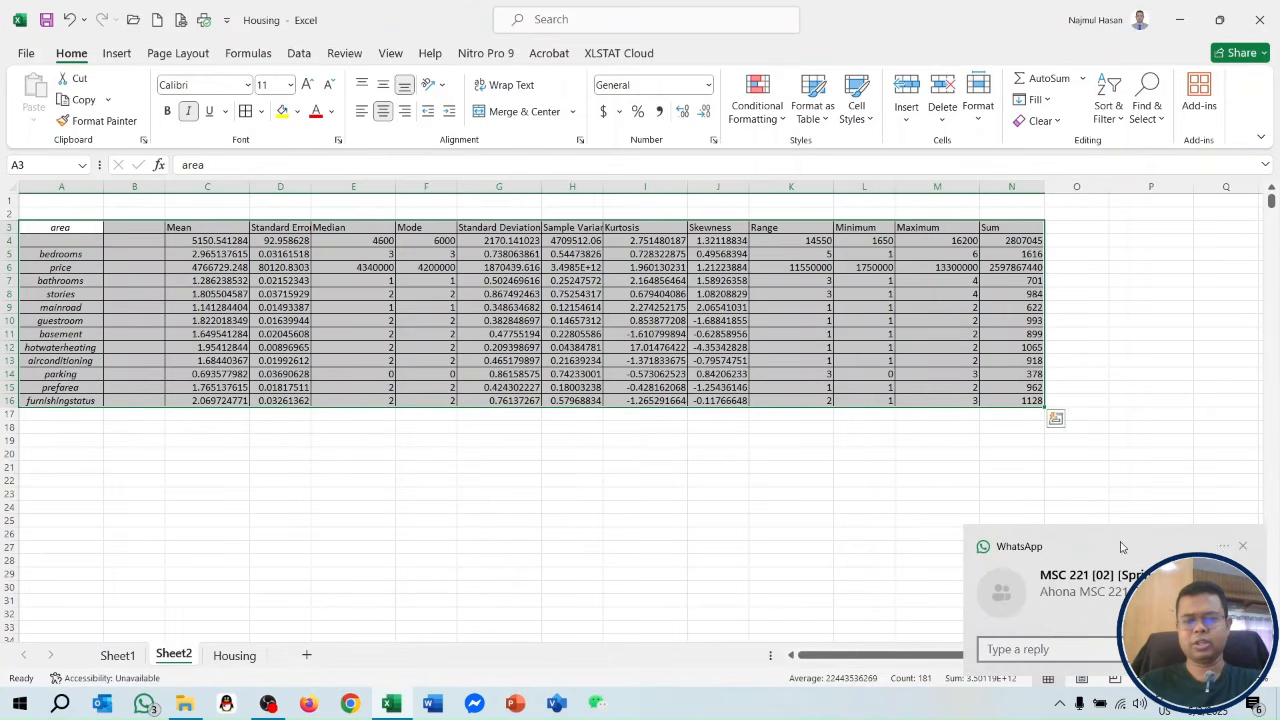
{"action": "left_click", "coordinate": [1243, 547]}
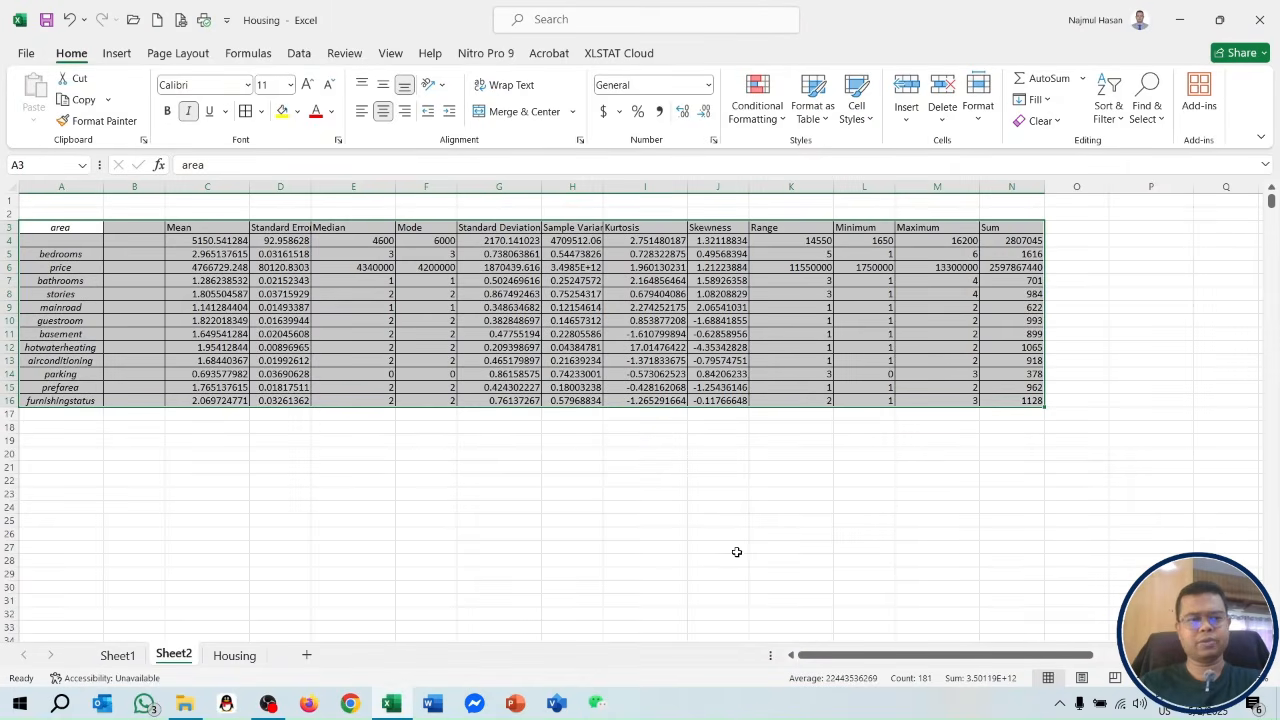